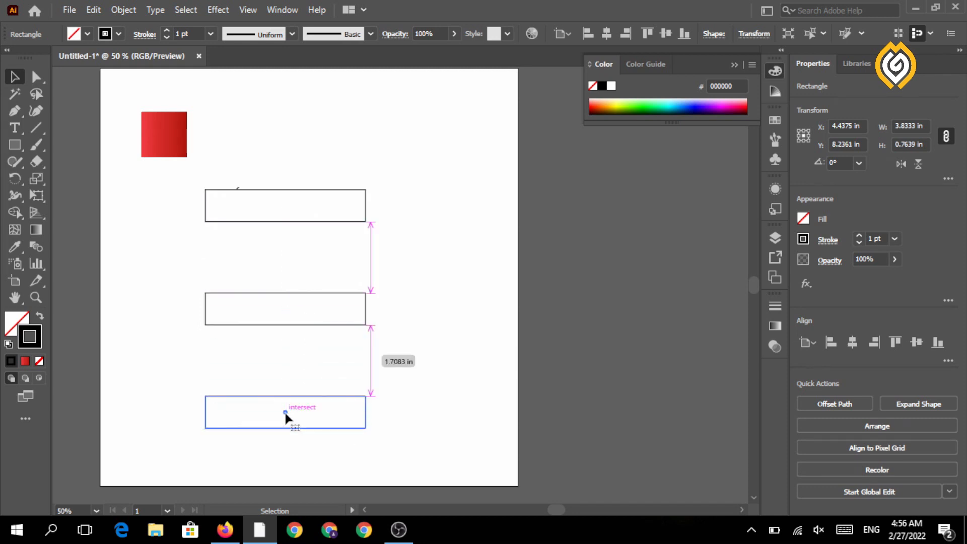
Rotate the top rectangle to 45° and the middle rectangle to 315° so they form an angled pair.
{"action": "left_click", "coordinate": [254, 208]}
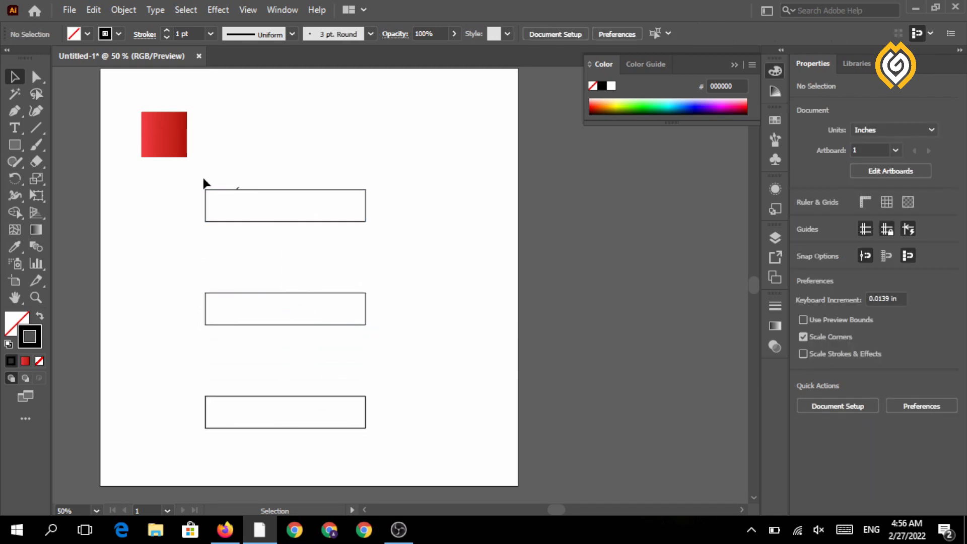
{"action": "left_click", "coordinate": [205, 208]}
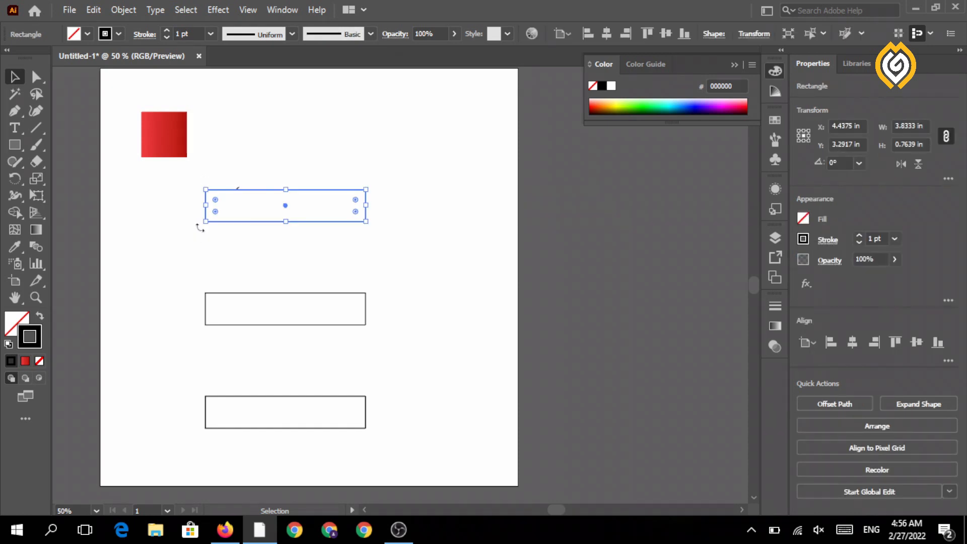
{"action": "left_click_drag", "start_coordinate": [200, 228], "coordinate": [207, 285]}
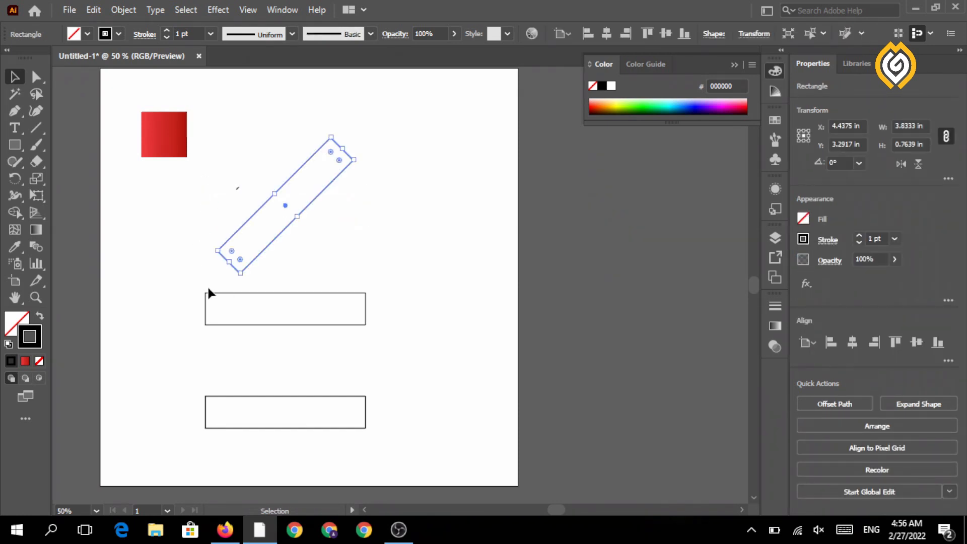
{"action": "left_click", "coordinate": [205, 324]}
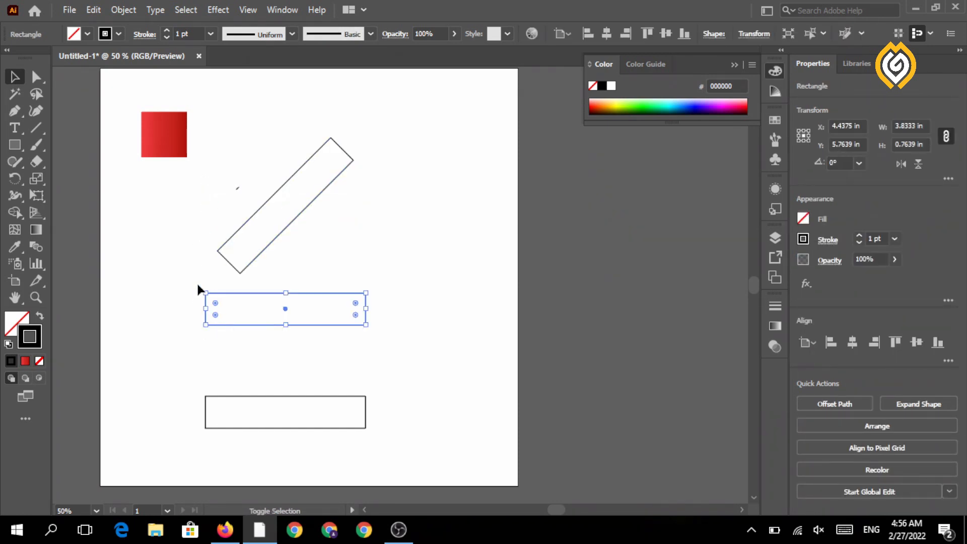
{"action": "left_click_drag", "start_coordinate": [201, 285], "coordinate": [234, 250]}
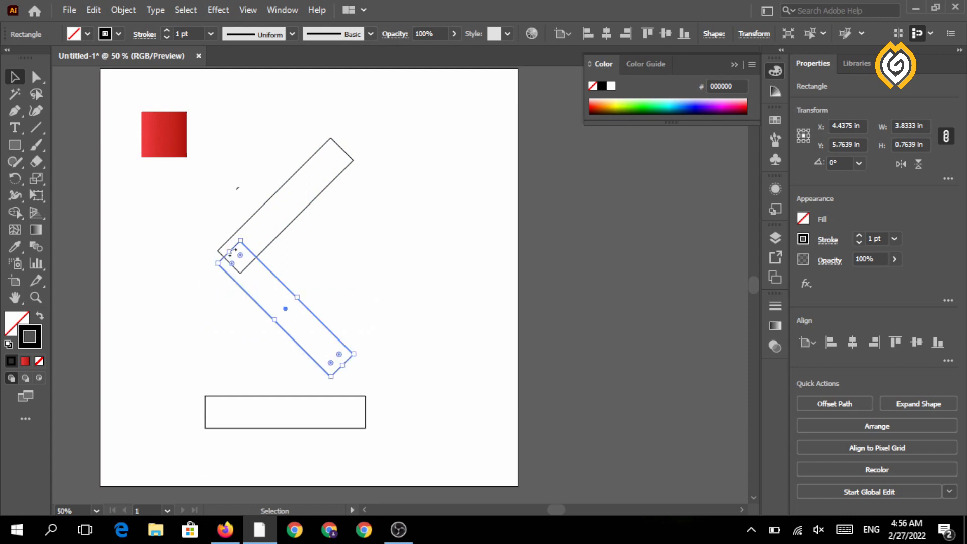
Rotate the bottom rectangle to 45° and delete the leftover horizontal duplicate beneath it.
{"action": "left_click", "coordinate": [338, 397]}
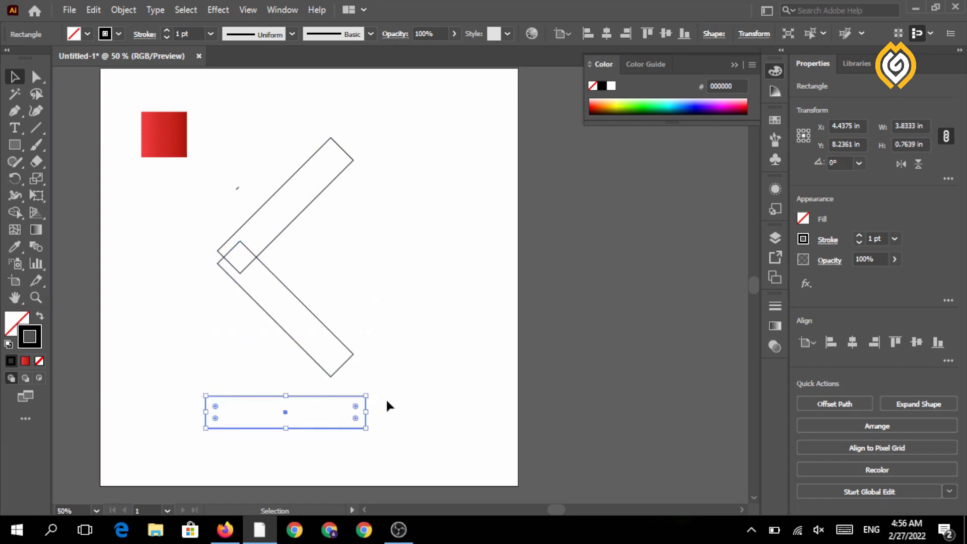
{"action": "left_click_drag", "start_coordinate": [368, 391], "coordinate": [337, 362]}
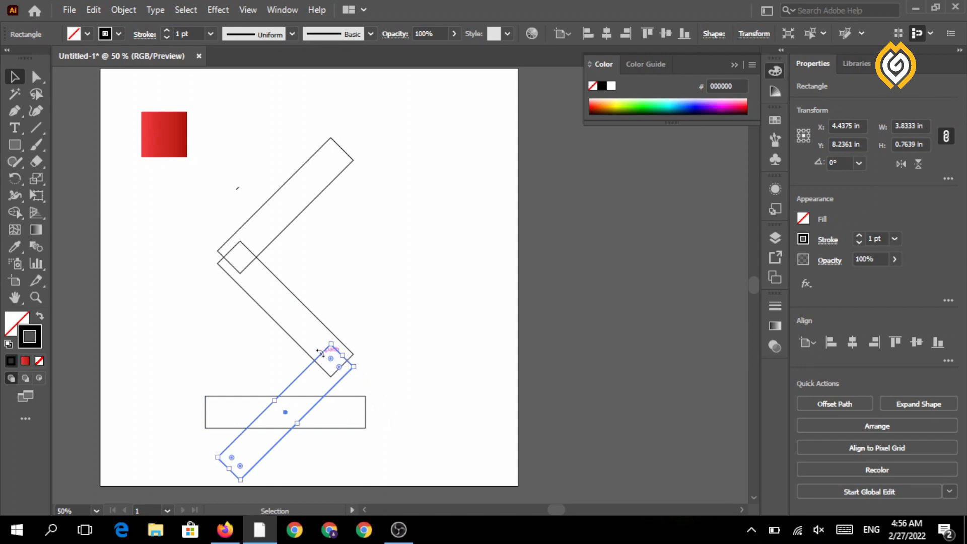
{"action": "left_click", "coordinate": [367, 409]}
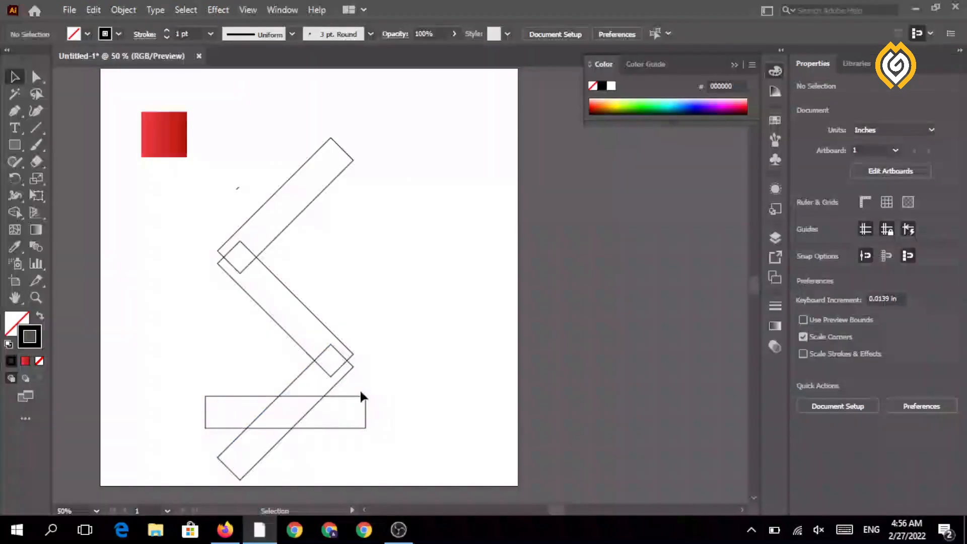
{"action": "left_click", "coordinate": [355, 396]}
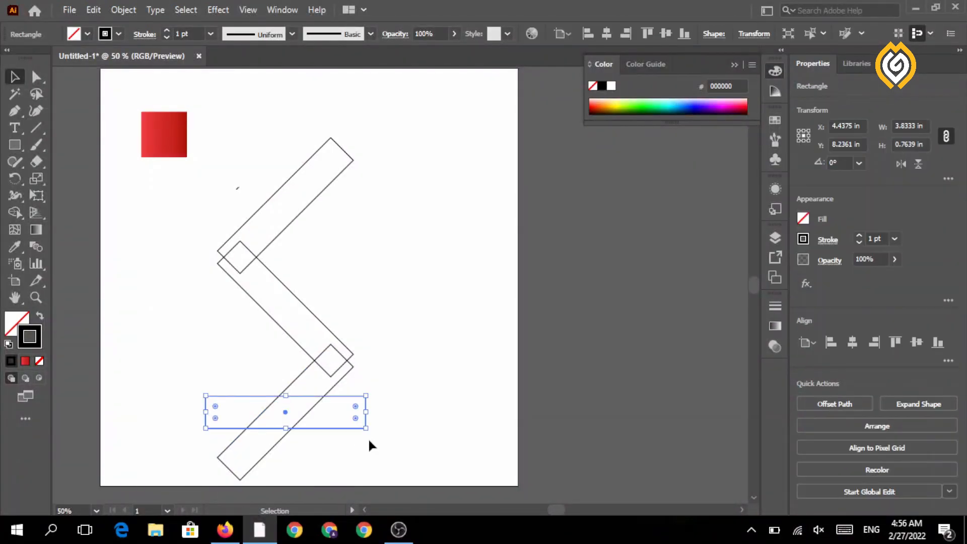
{"action": "key", "text": "Delete"}
Move the middle bar straight up until its upper end coincides with the corners of the top bar's lower end.
{"action": "key", "text": "z"}
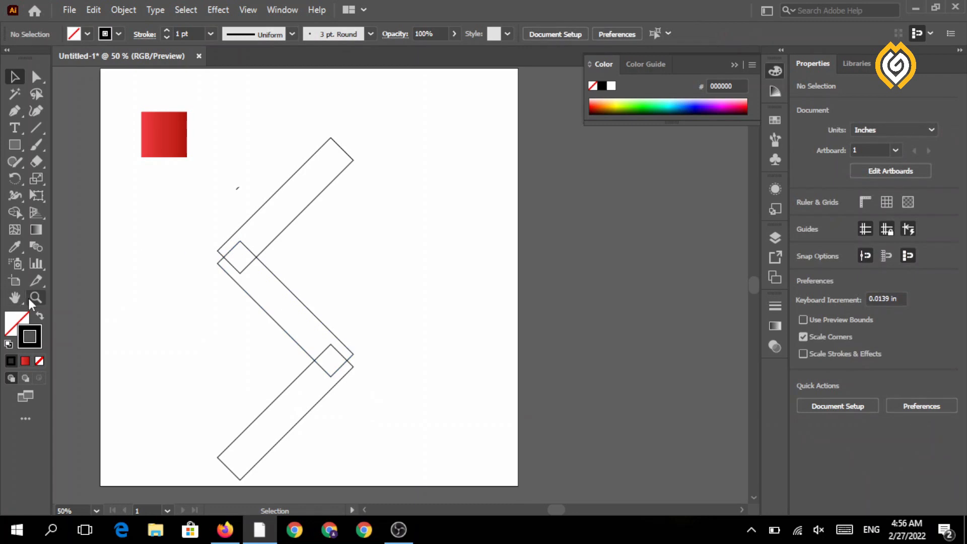
{"action": "left_click_drag", "start_coordinate": [247, 255], "coordinate": [403, 265]}
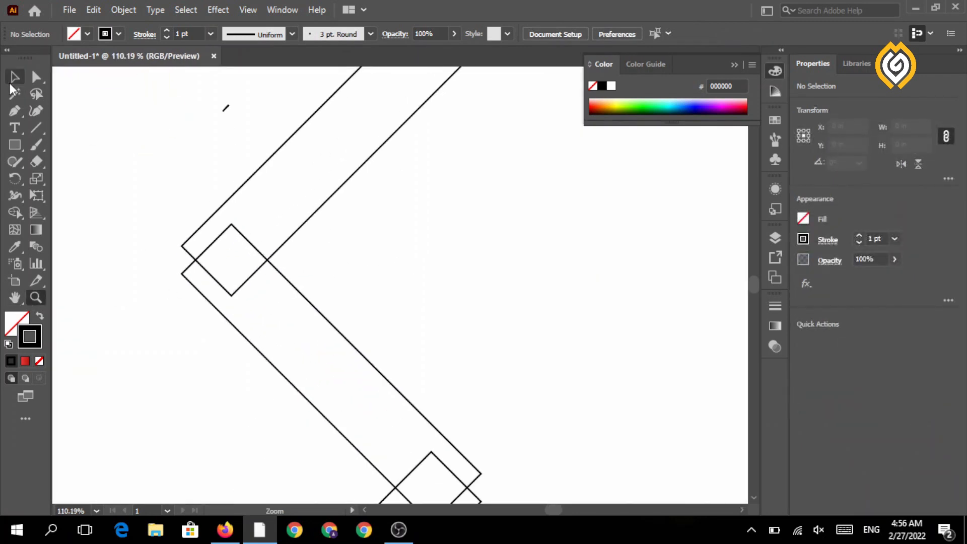
{"action": "key", "text": "v"}
{"action": "left_click", "coordinate": [216, 239]}
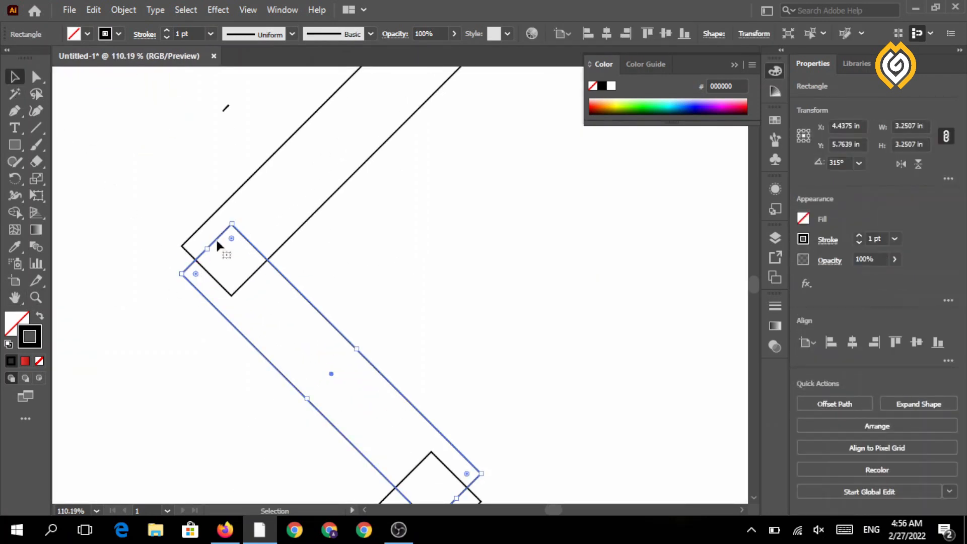
{"action": "left_click_drag", "start_coordinate": [221, 245], "coordinate": [217, 211]}
{"action": "left_click", "coordinate": [351, 276]}
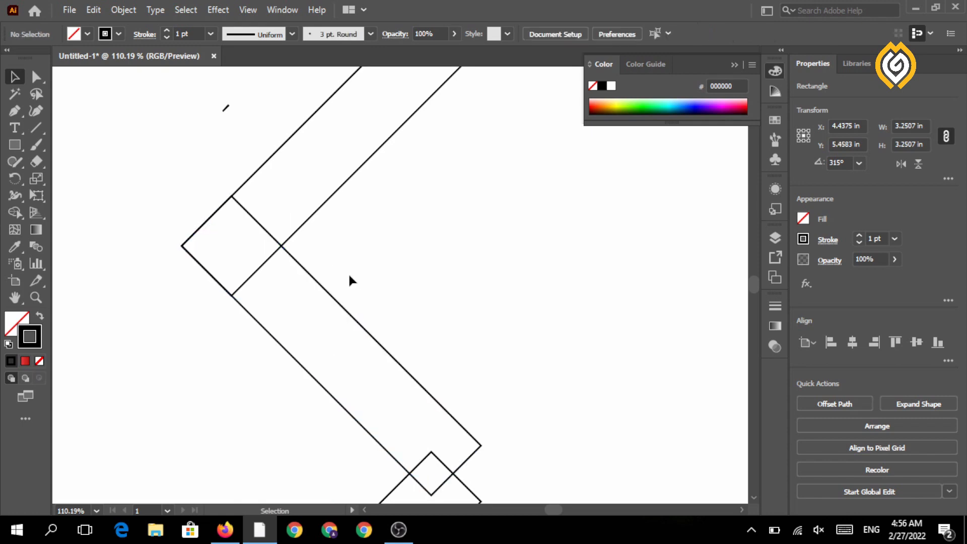
Move the bottom bar straight up about 0.61 in until its upper end coincides with the middle bar's lower end.
{"action": "left_click", "coordinate": [24, 301]}
{"action": "left_click_drag", "start_coordinate": [214, 364], "coordinate": [119, 253]}
{"action": "left_click", "coordinate": [14, 77]}
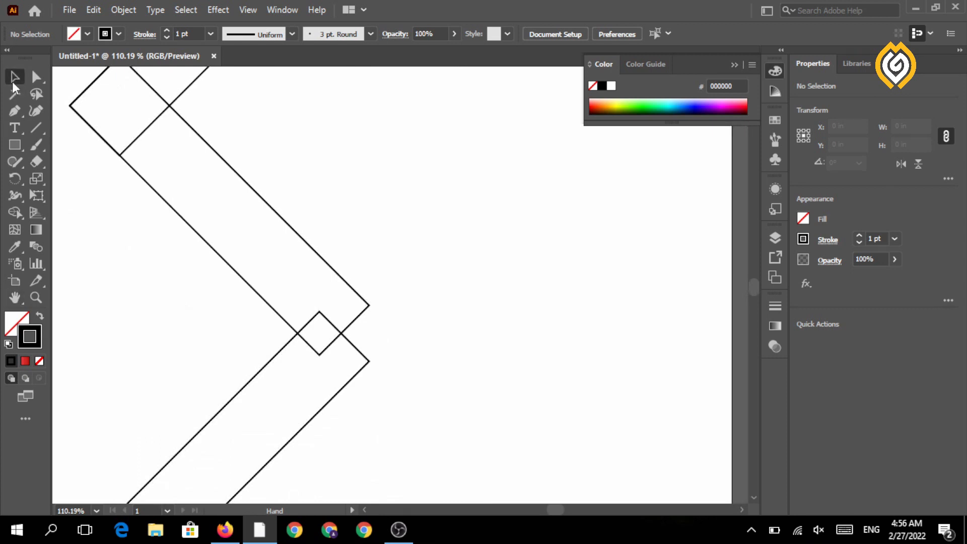
{"action": "left_click_drag", "start_coordinate": [358, 352], "coordinate": [334, 276]}
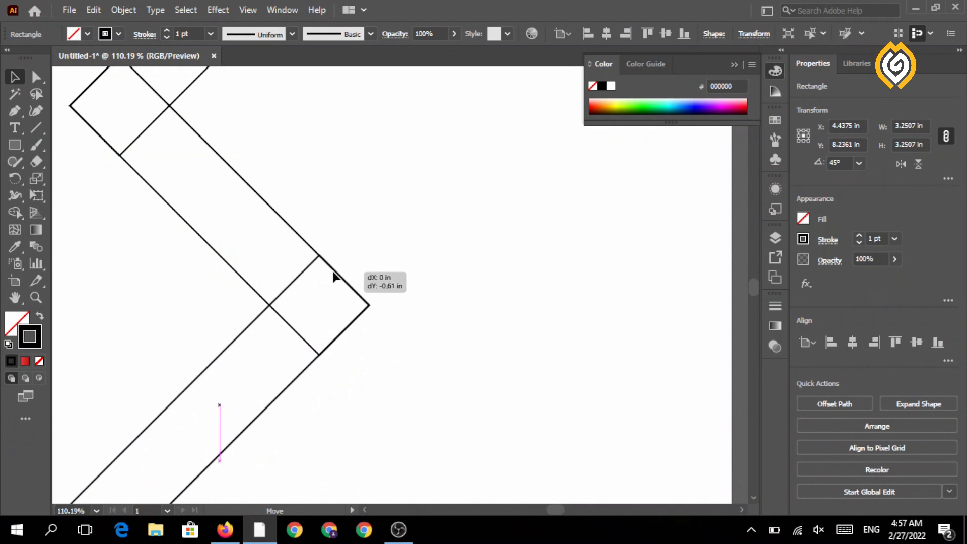
{"action": "left_click_drag", "start_coordinate": [334, 277], "coordinate": [334, 277]}
{"action": "left_click", "coordinate": [418, 262]}
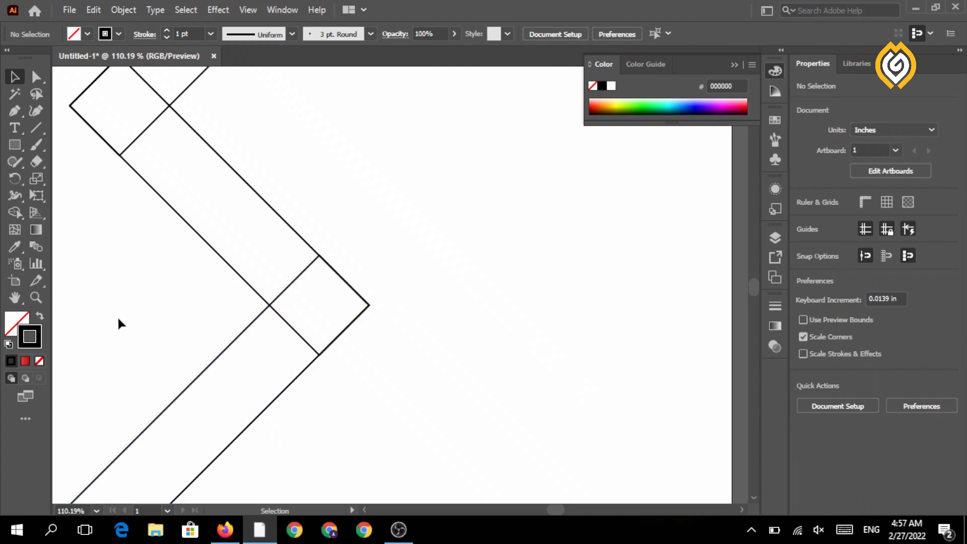
Round the top bar's rightmost corner and the bottom bar's leftmost corner together to a 0.7639 in radius.
{"action": "left_click", "coordinate": [43, 291]}
{"action": "left_click_drag", "start_coordinate": [227, 308], "coordinate": [3, 318]}
{"action": "left_click", "coordinate": [14, 297]}
{"action": "left_click_drag", "start_coordinate": [130, 259], "coordinate": [134, 292]}
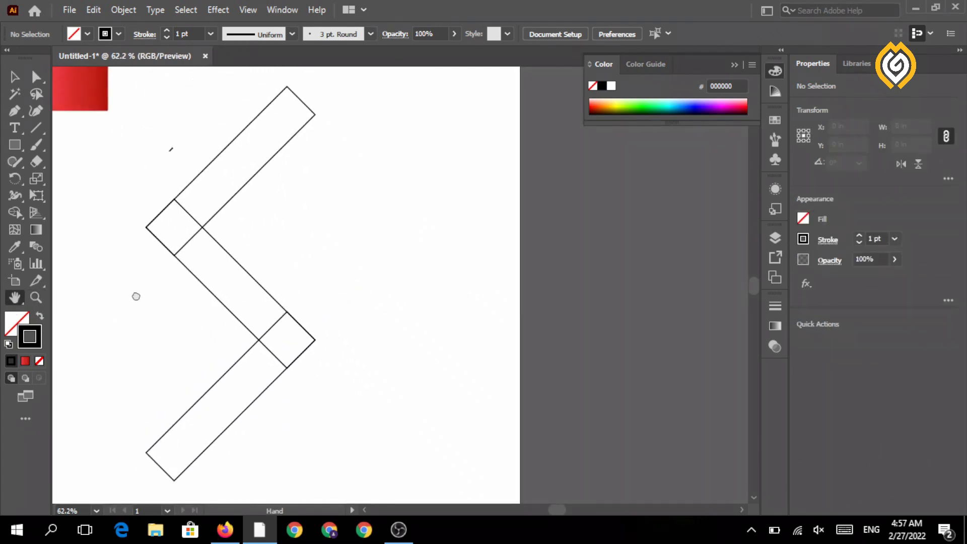
{"action": "key", "text": "a"}
{"action": "left_click", "coordinate": [314, 114]}
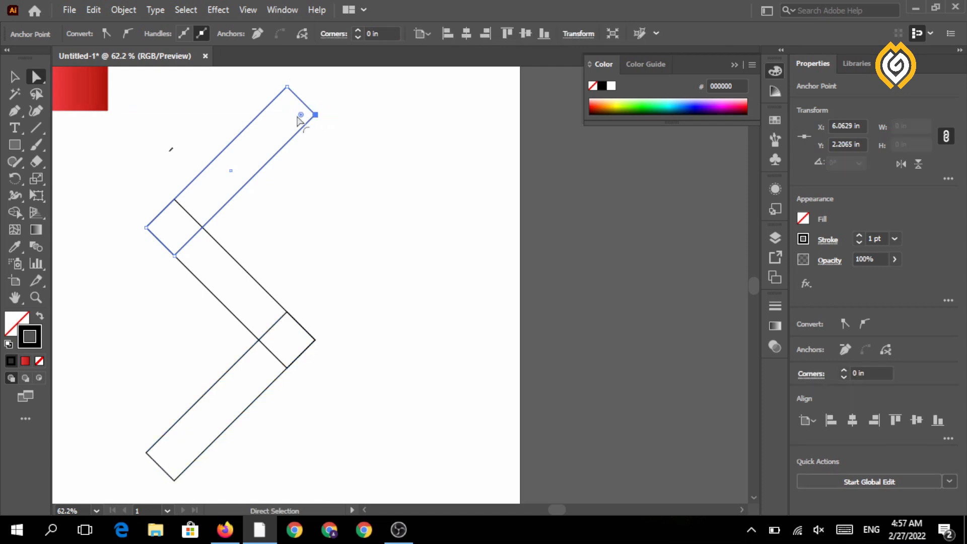
{"action": "left_click", "coordinate": [147, 453], "text": "shift"}
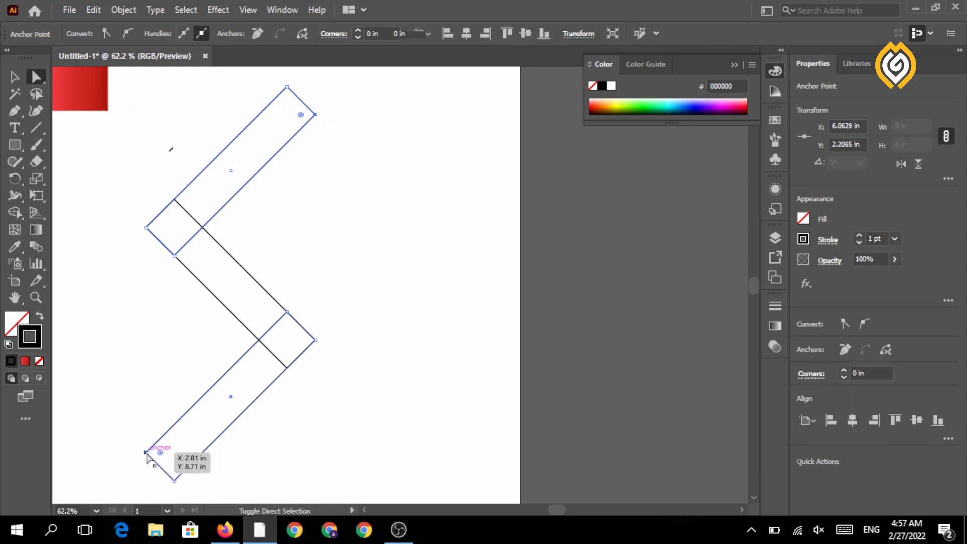
{"action": "left_click_drag", "start_coordinate": [158, 454], "coordinate": [290, 467]}
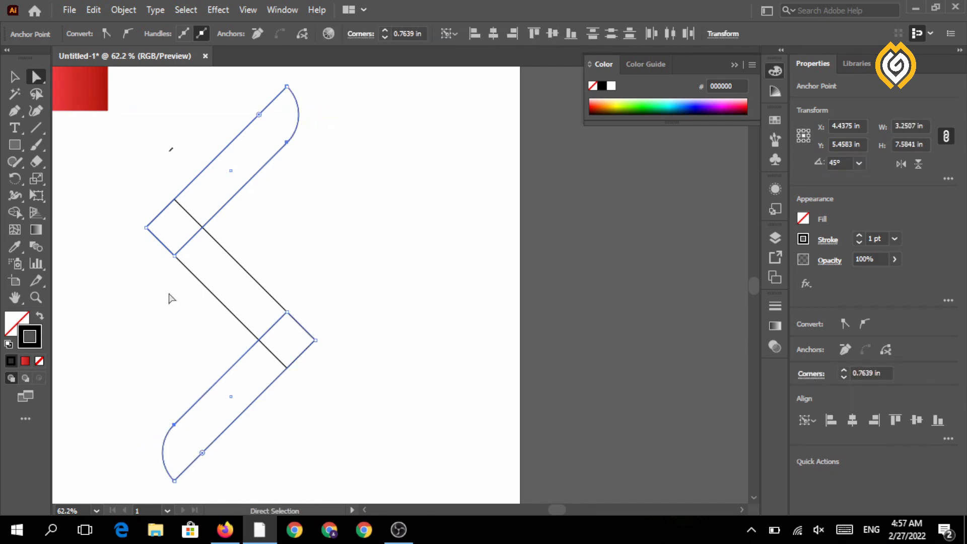
{"action": "left_click", "coordinate": [134, 266]}
Round the middle bar's leftmost and rightmost corners together to a 0.7639 in radius.
{"action": "left_click", "coordinate": [146, 227]}
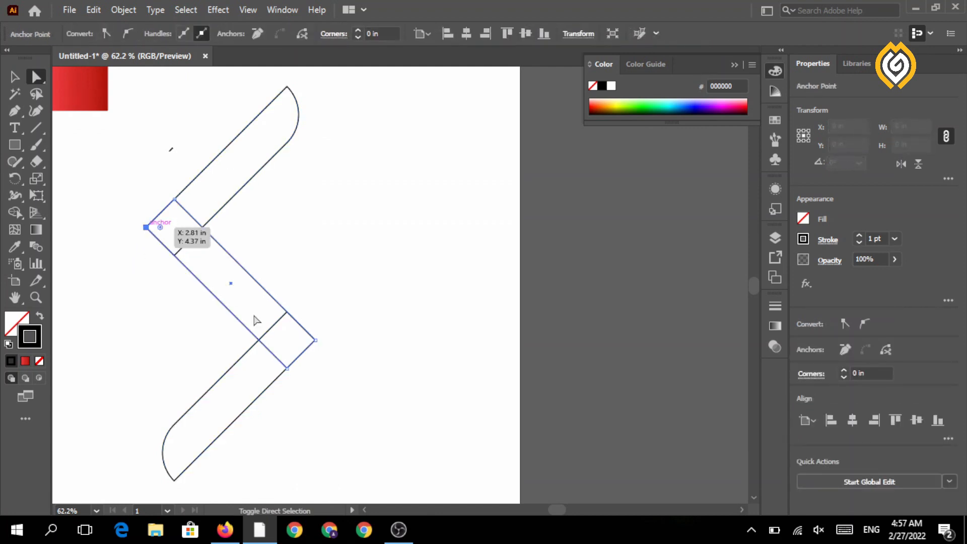
{"action": "left_click", "coordinate": [315, 340], "text": "shift"}
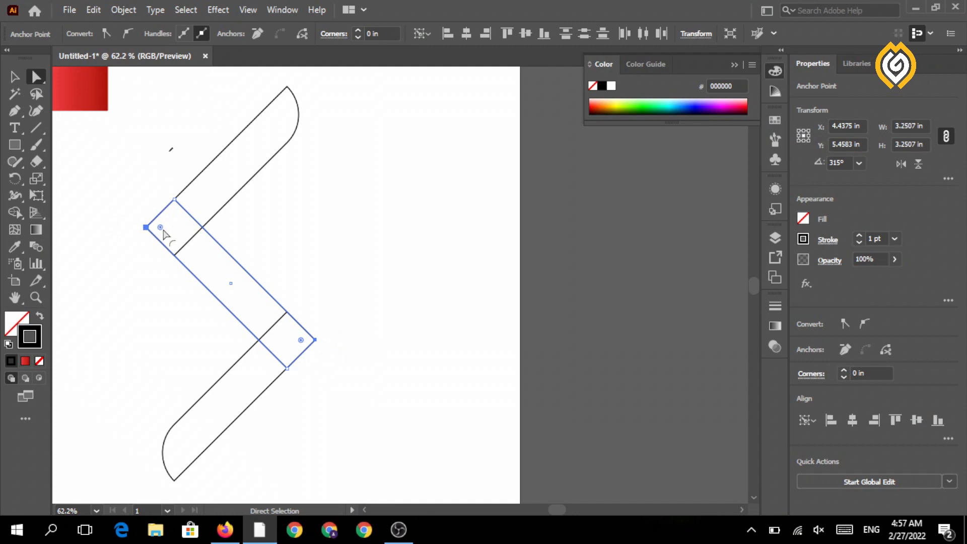
{"action": "left_click_drag", "start_coordinate": [160, 227], "coordinate": [266, 268]}
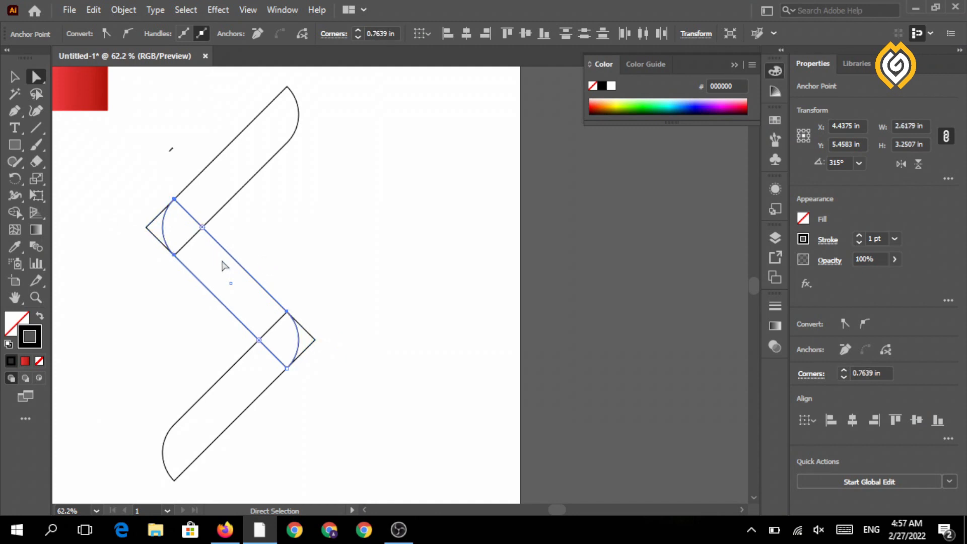
{"action": "left_click", "coordinate": [160, 276]}
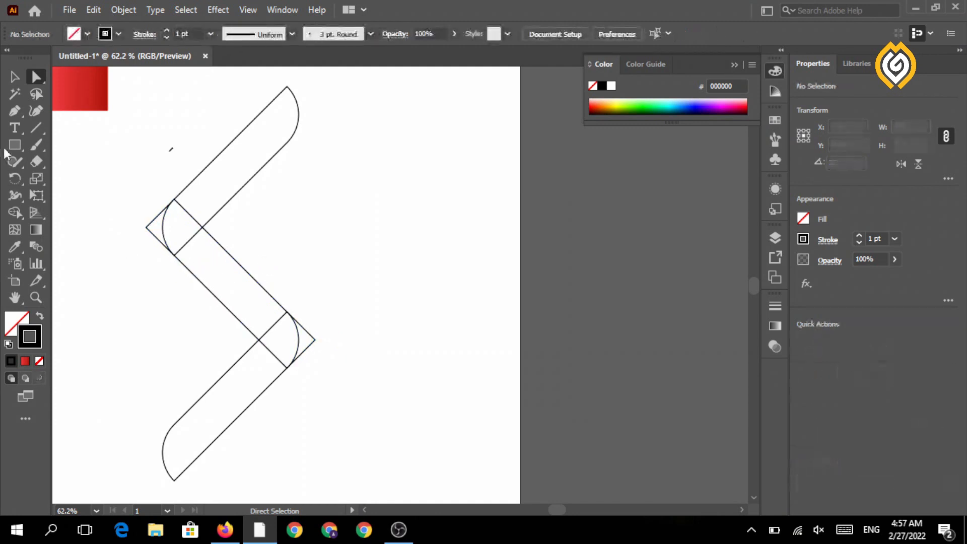
Draw a curve with the Pen tool at the upper joint, from the middle bar's upper edge to the top bar's outer edge.
{"action": "left_click", "coordinate": [36, 297]}
{"action": "left_click", "coordinate": [205, 205]}
{"action": "left_click_drag", "start_coordinate": [205, 205], "coordinate": [388, 267]}
{"action": "left_click", "coordinate": [14, 112]}
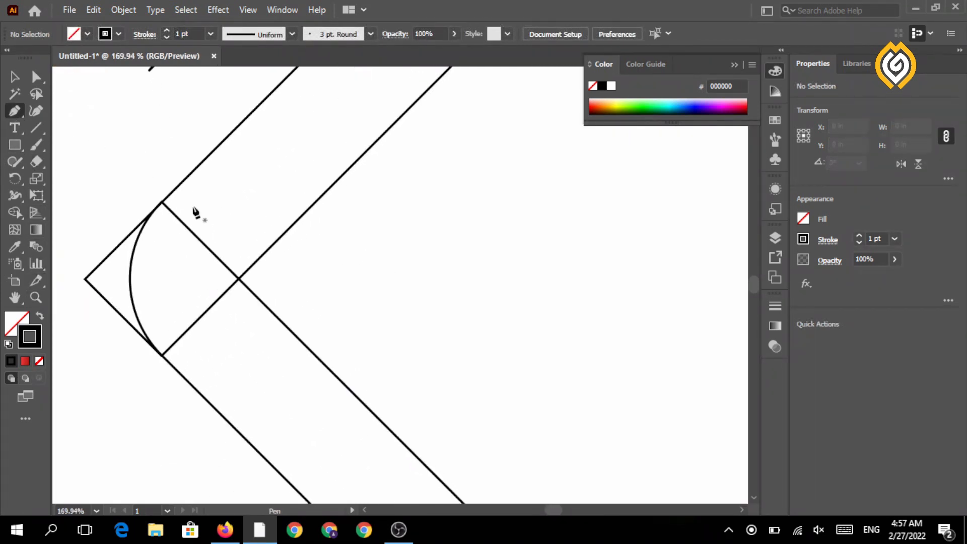
{"action": "left_click", "coordinate": [195, 234]}
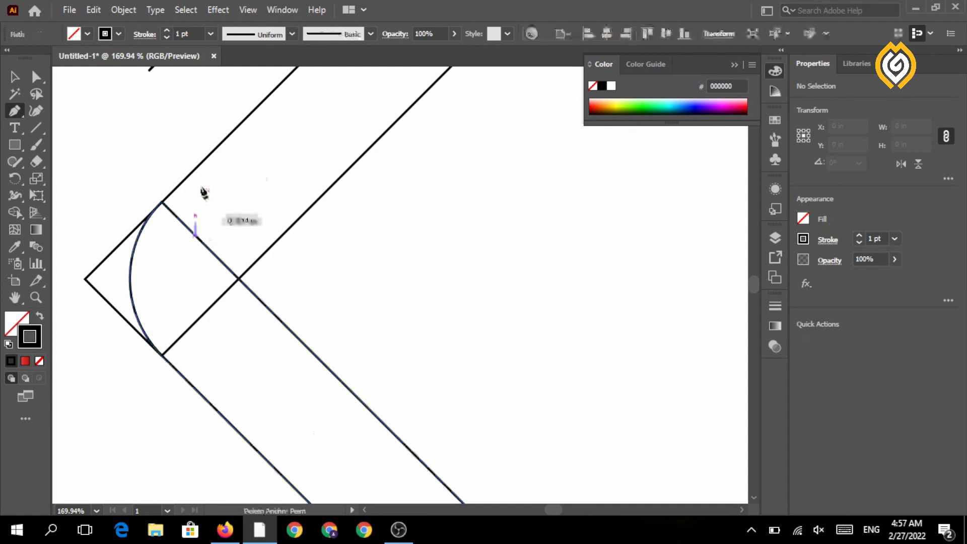
{"action": "left_click_drag", "start_coordinate": [219, 146], "coordinate": [277, 90]}
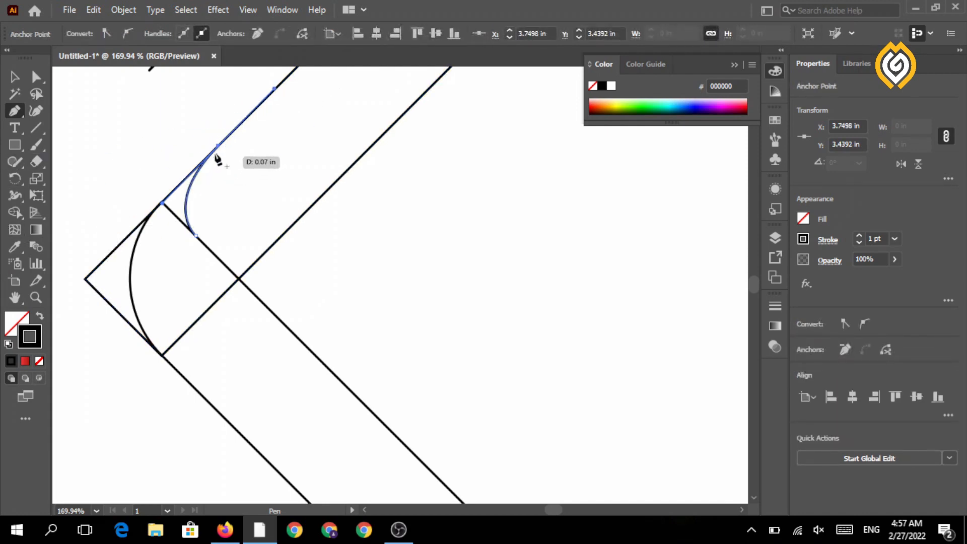
{"action": "left_click", "coordinate": [12, 78]}
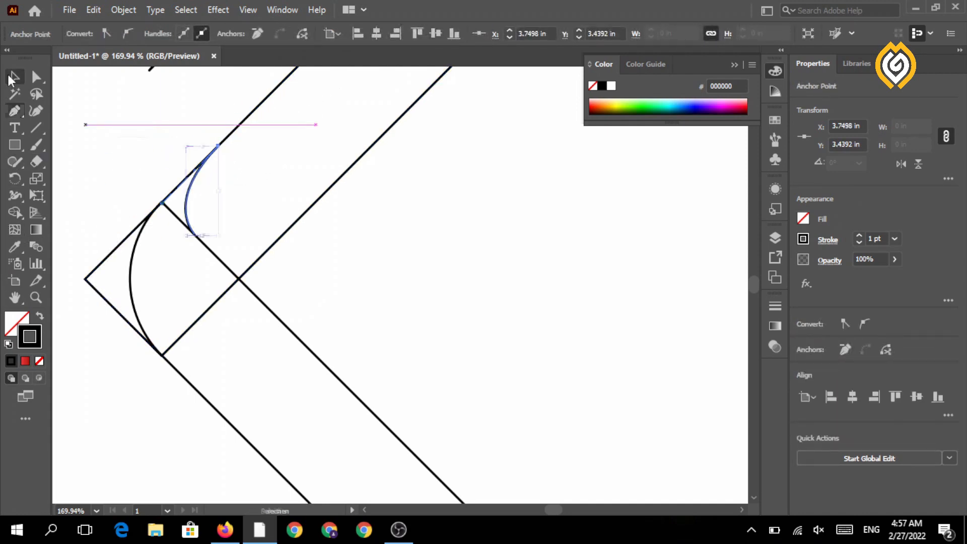
{"action": "left_click", "coordinate": [92, 98]}
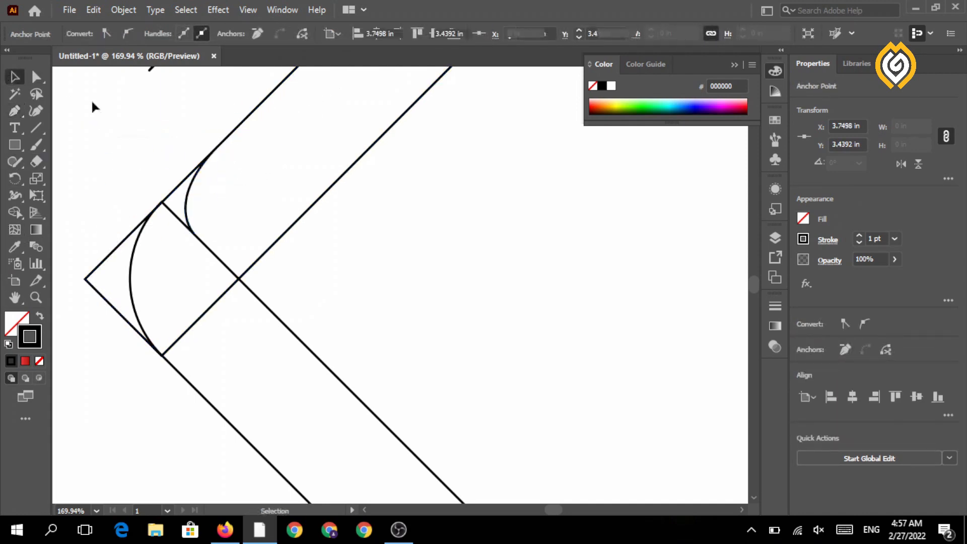
Draw a matching Pen curve at the lower joint, from the middle bar's lower edge to the bottom bar's outer edge.
{"action": "left_click", "coordinate": [35, 297]}
{"action": "left_click_drag", "start_coordinate": [222, 345], "coordinate": [139, 154]}
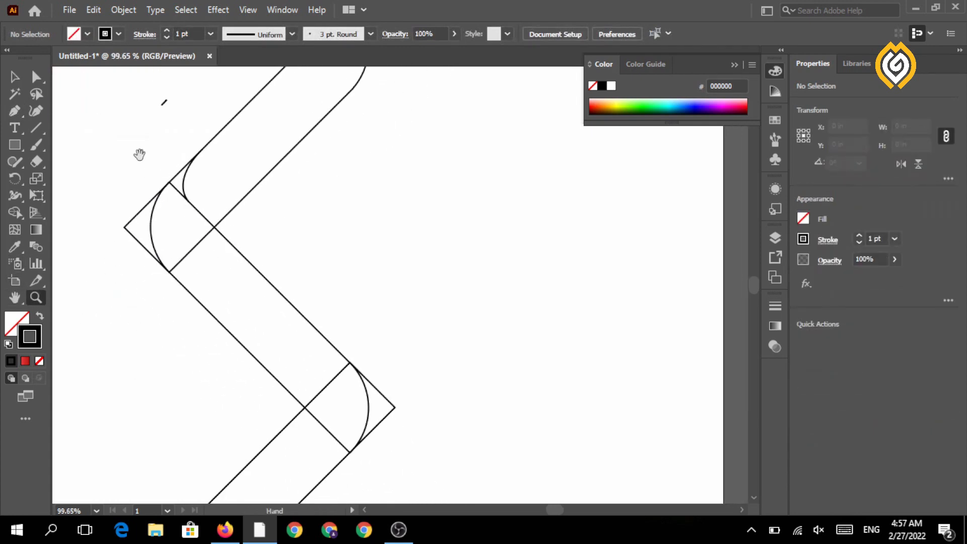
{"action": "left_click_drag", "start_coordinate": [207, 264], "coordinate": [136, 129]}
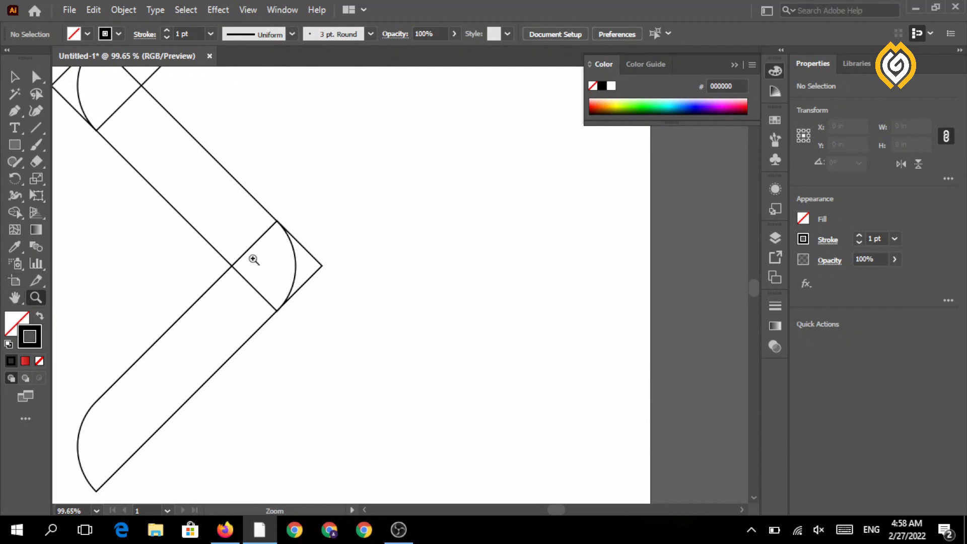
{"action": "left_click_drag", "start_coordinate": [253, 256], "coordinate": [389, 287]}
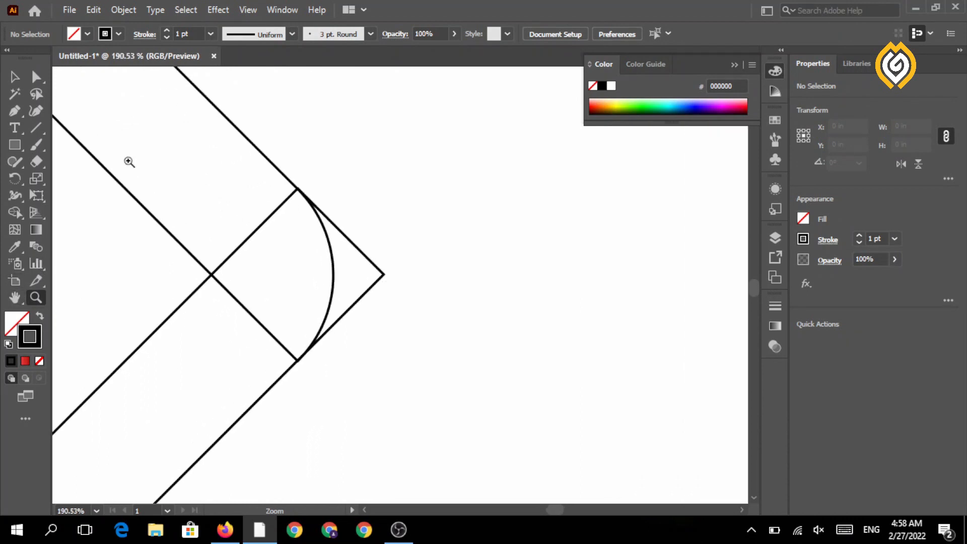
{"action": "left_click", "coordinate": [14, 110]}
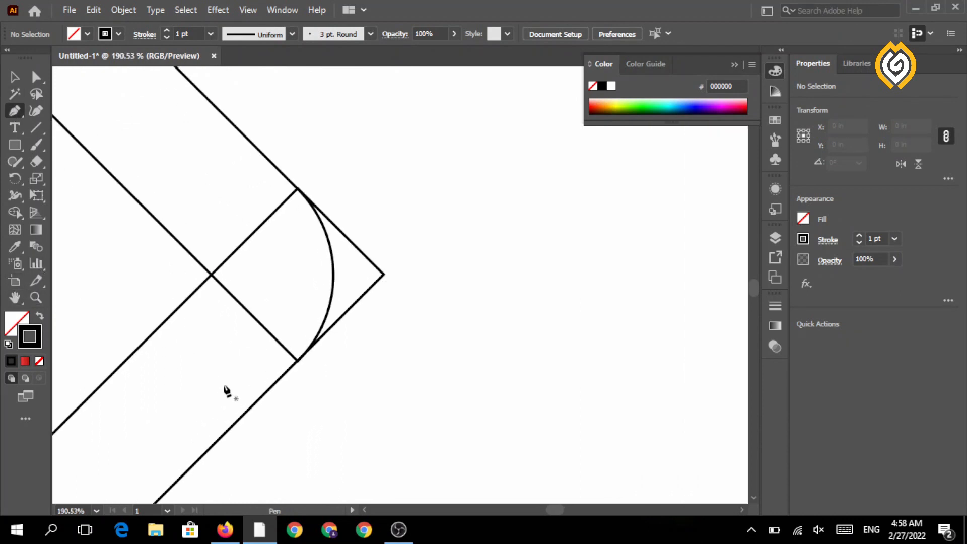
{"action": "left_click", "coordinate": [247, 311]}
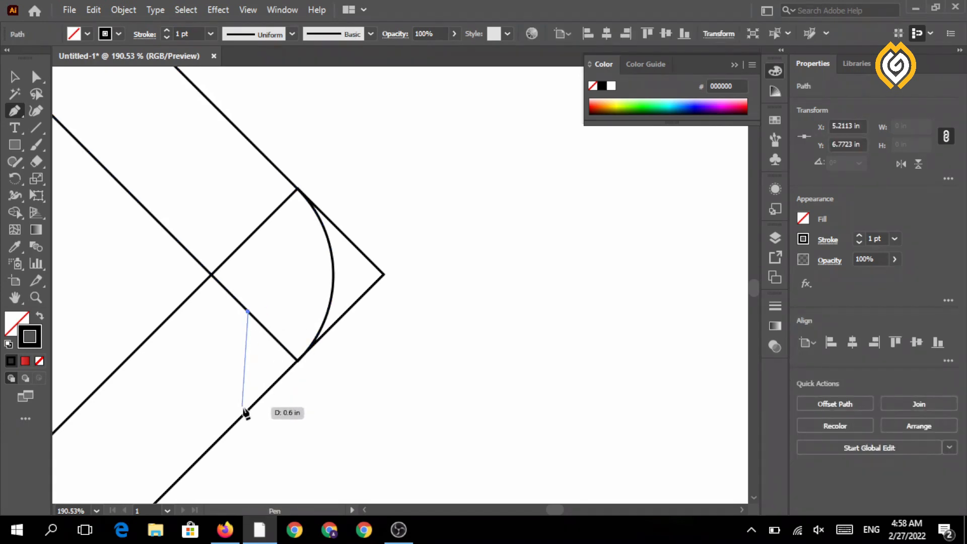
{"action": "left_click_drag", "start_coordinate": [235, 423], "coordinate": [176, 480]}
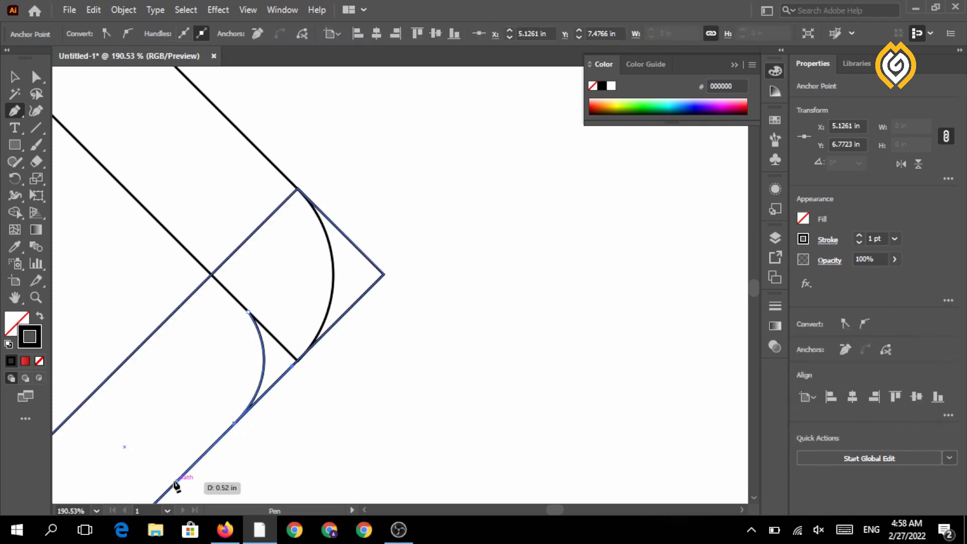
Remove the outgoing handle from the end anchor of the lower joint curve and leave the curve deselected.
{"action": "left_click", "coordinate": [234, 423]}
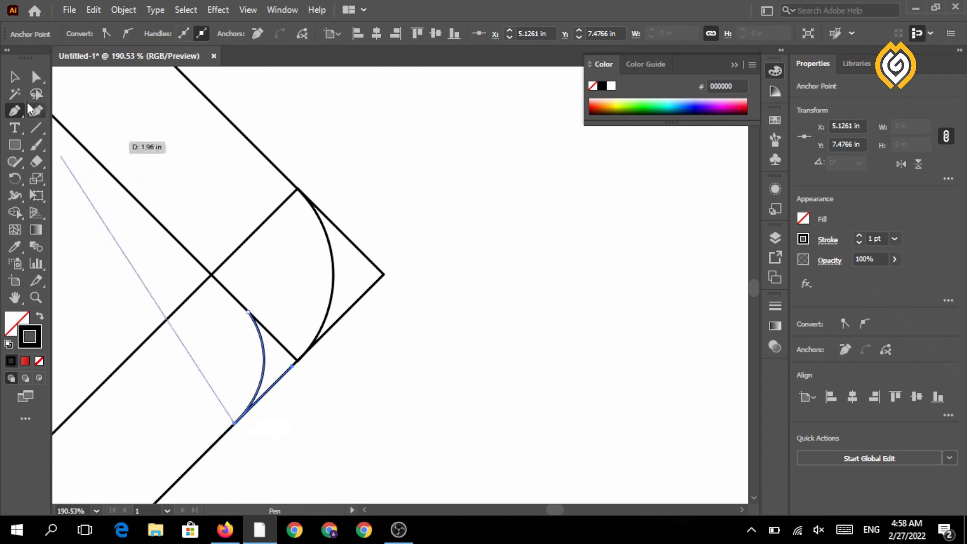
{"action": "left_click", "coordinate": [14, 76]}
{"action": "left_click", "coordinate": [107, 278]}
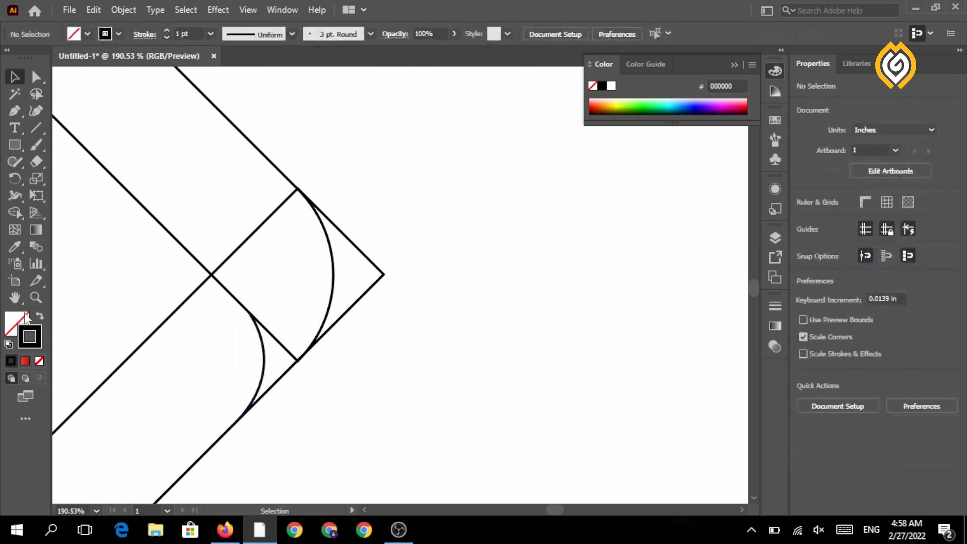
Select all bars and curves and delete the pointed outer corner pieces at both joints with the Shape Builder.
{"action": "left_click", "coordinate": [40, 301]}
{"action": "left_click_drag", "start_coordinate": [219, 331], "coordinate": [157, 309]}
{"action": "left_click", "coordinate": [9, 302]}
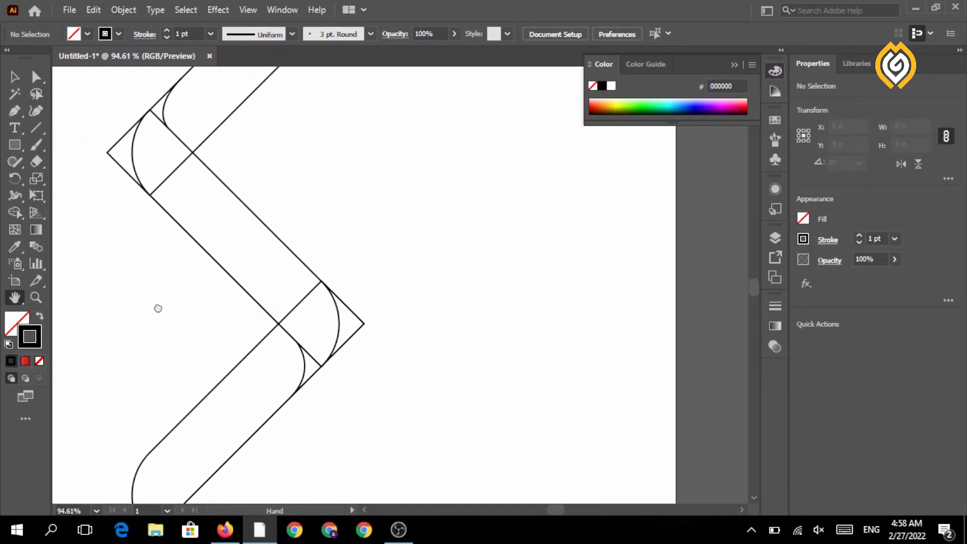
{"action": "left_click", "coordinate": [36, 298]}
{"action": "left_click_drag", "start_coordinate": [306, 343], "coordinate": [217, 326]}
{"action": "left_click", "coordinate": [15, 77]}
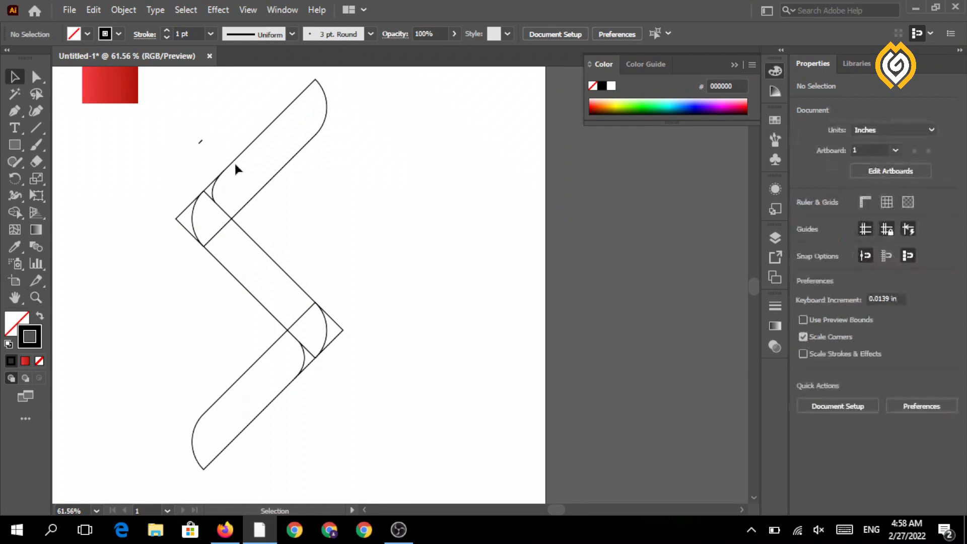
{"action": "left_click_drag", "start_coordinate": [372, 391], "coordinate": [374, 396]}
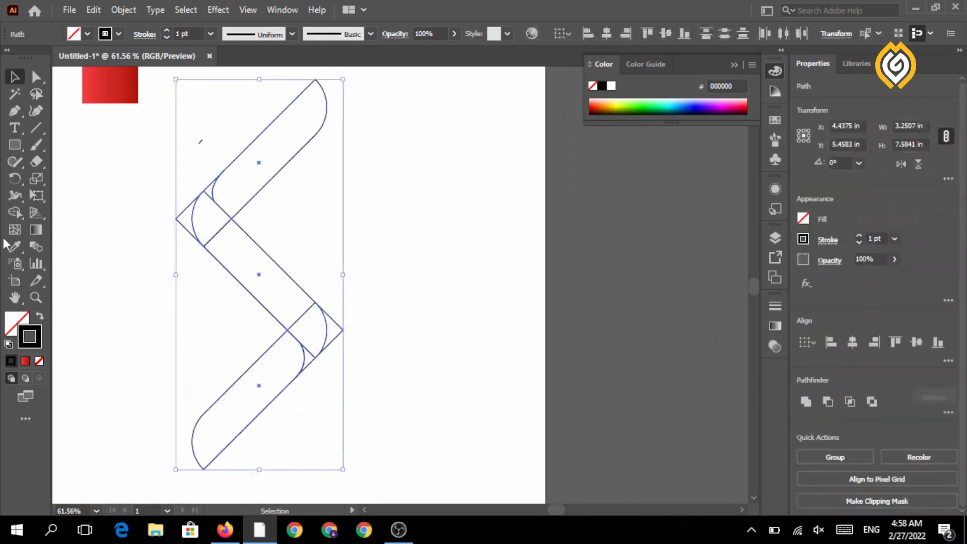
{"action": "left_click", "coordinate": [14, 212]}
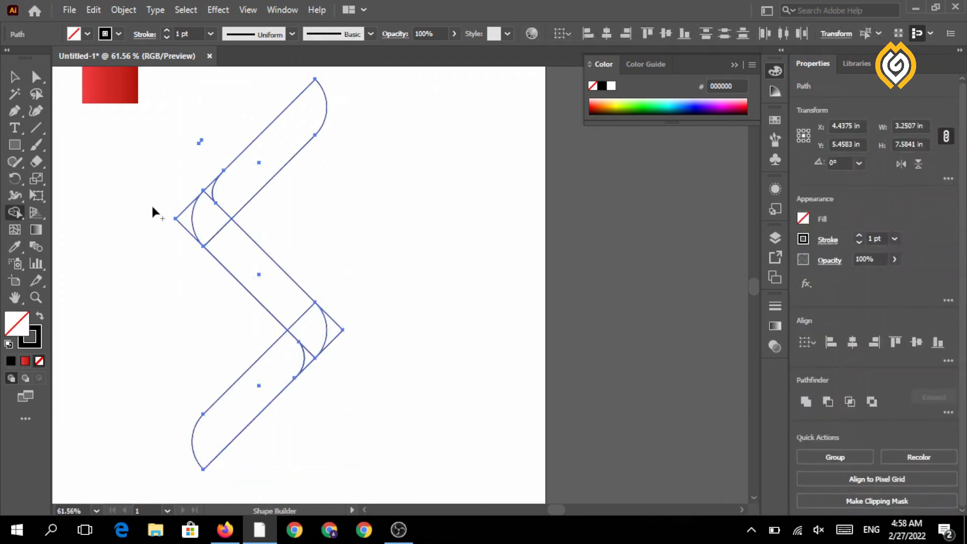
{"action": "left_click", "coordinate": [181, 217], "text": "alt"}
{"action": "left_click", "coordinate": [331, 351], "text": "alt"}
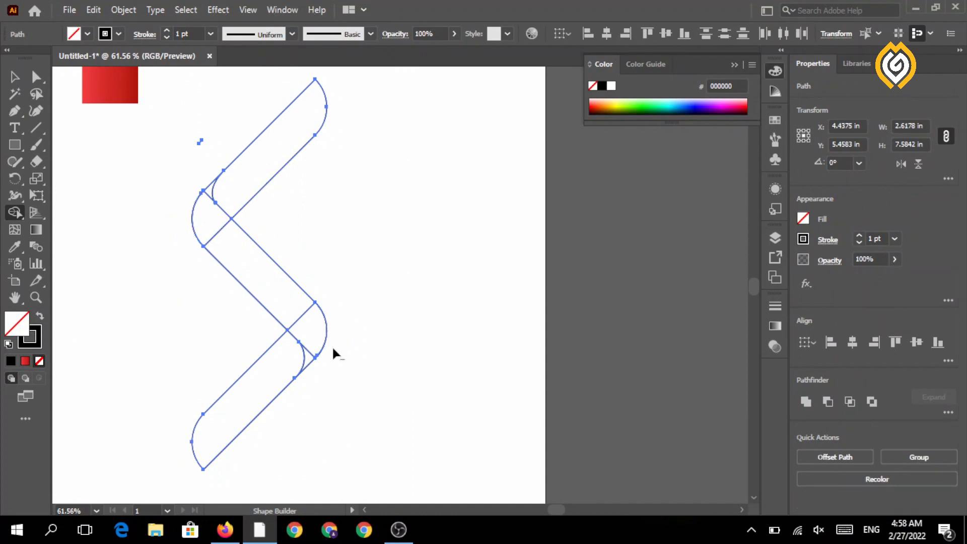
Merge the middle bar with its overlap regions at the upper and lower joints up to the drawn curves.
{"action": "left_click_drag", "start_coordinate": [215, 237], "coordinate": [210, 199]}
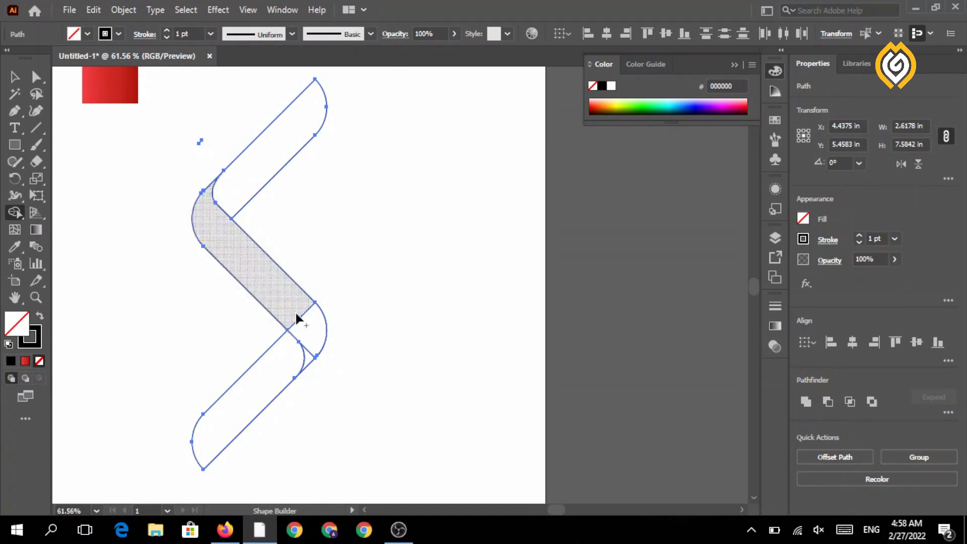
{"action": "left_click_drag", "start_coordinate": [298, 318], "coordinate": [309, 359]}
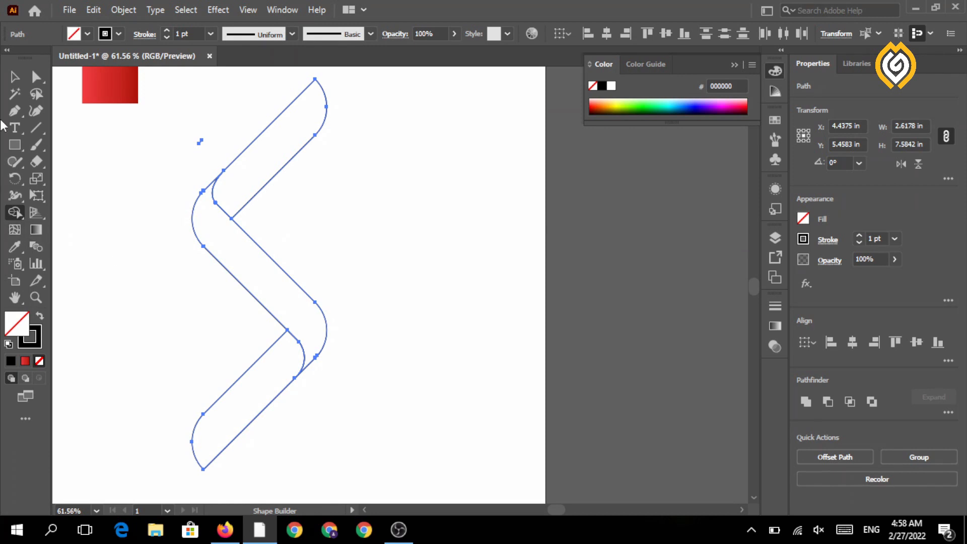
{"action": "left_click", "coordinate": [15, 77]}
{"action": "left_click", "coordinate": [93, 227]}
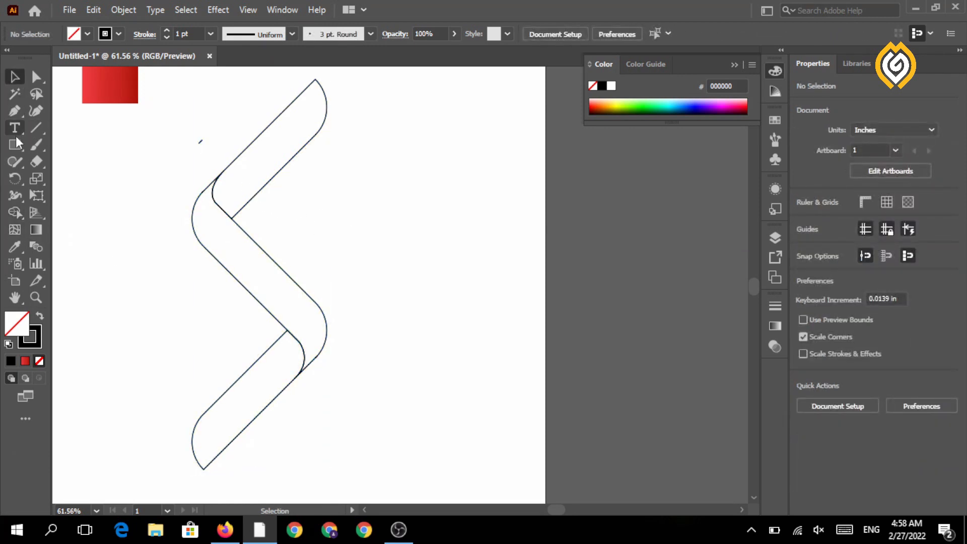
Apply the red gradient of the sample square to the top bar with the Eyedropper.
{"action": "left_click", "coordinate": [250, 151]}
{"action": "key", "text": "z"}
{"action": "mouse_move", "coordinate": [247, 319]}
{"action": "left_mouse_down"}
{"action": "mouse_move", "coordinate": [235, 311]}
{"action": "mouse_move", "coordinate": [254, 311]}
{"action": "left_mouse_up"}
{"action": "left_click", "coordinate": [14, 246]}
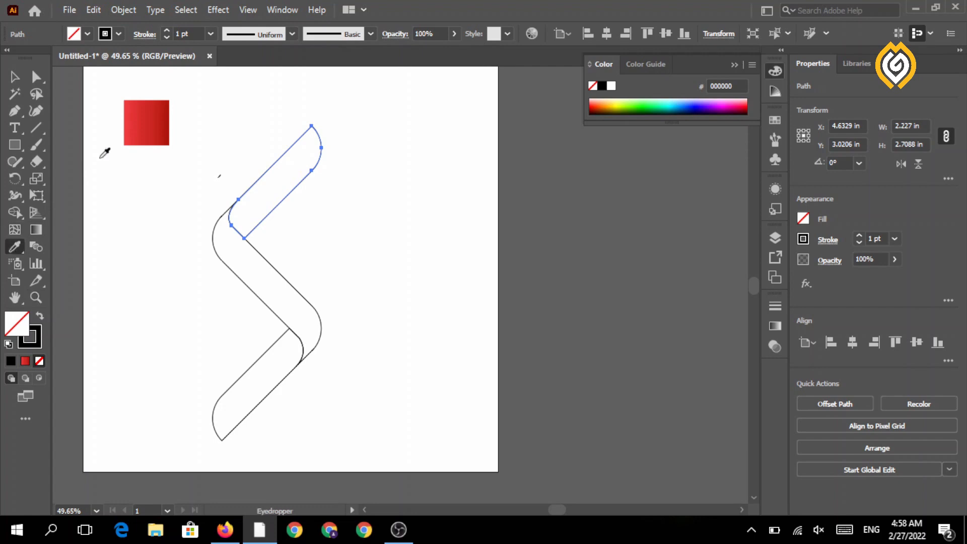
{"action": "left_click", "coordinate": [155, 108]}
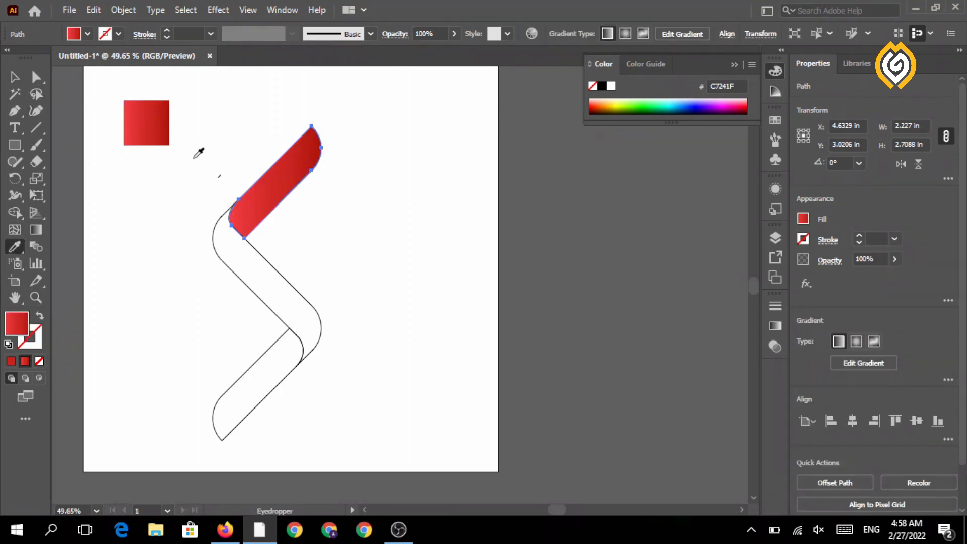
Darken the top bar's gradient by lowering the third stop's red value and setting the last stop's red to 152.
{"action": "left_click", "coordinate": [776, 325]}
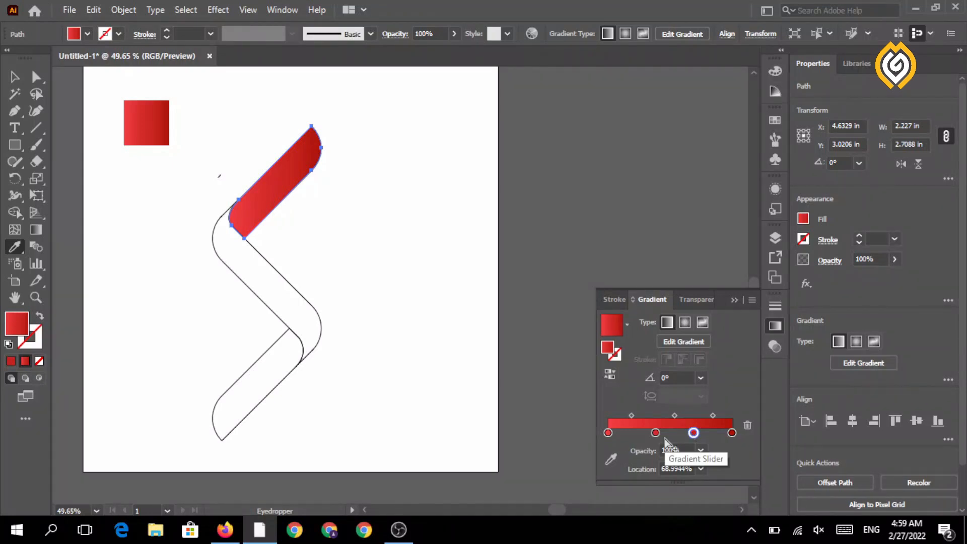
{"action": "double_click", "coordinate": [693, 433]}
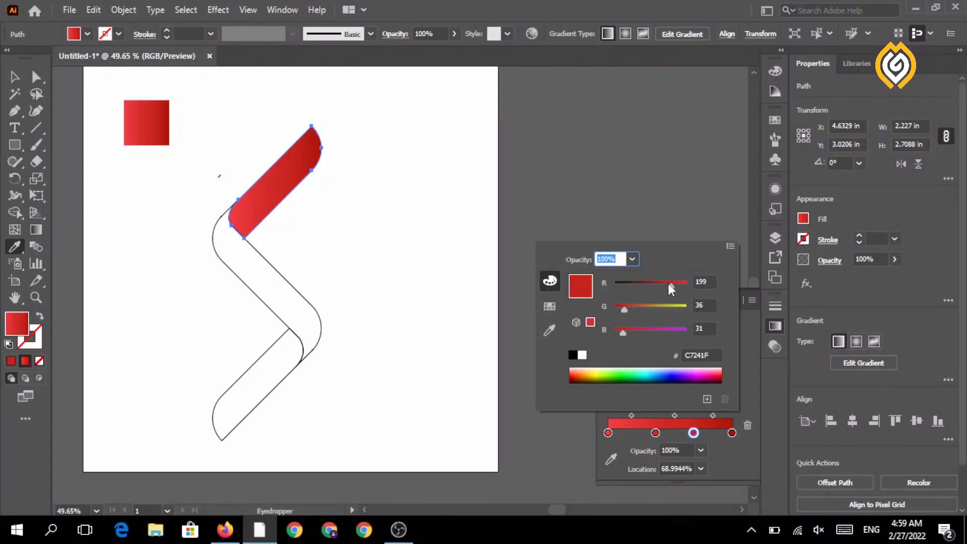
{"action": "left_click_drag", "start_coordinate": [670, 285], "coordinate": [664, 285]}
{"action": "left_click", "coordinate": [732, 434]}
{"action": "double_click", "coordinate": [732, 433]}
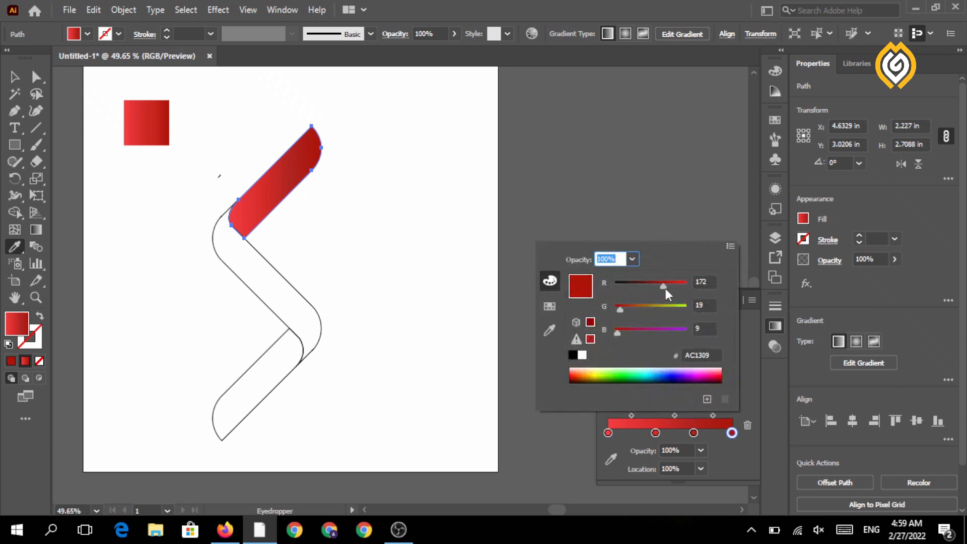
{"action": "left_click_drag", "start_coordinate": [662, 285], "coordinate": [656, 285]}
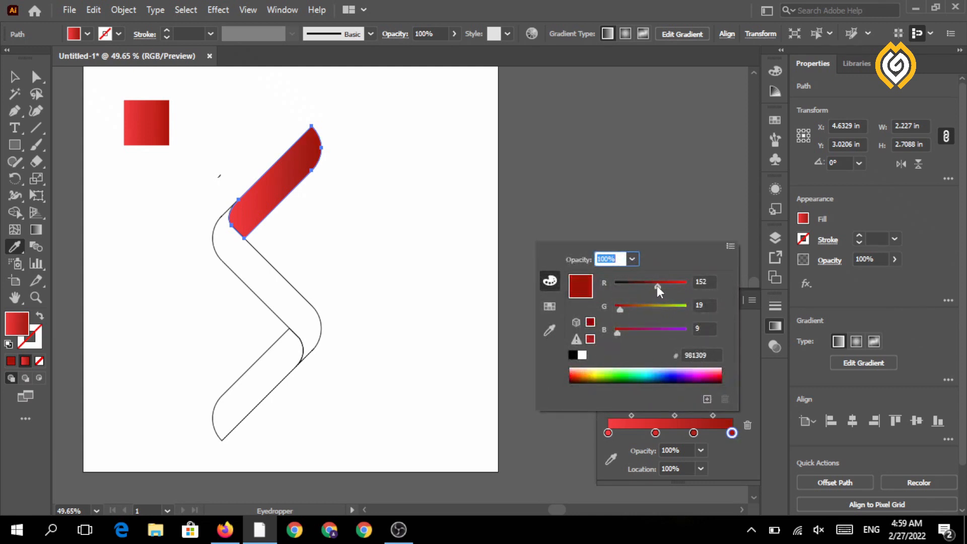
Raise the red value of the second stop in the top bar's gradient slightly.
{"action": "left_click", "coordinate": [655, 433]}
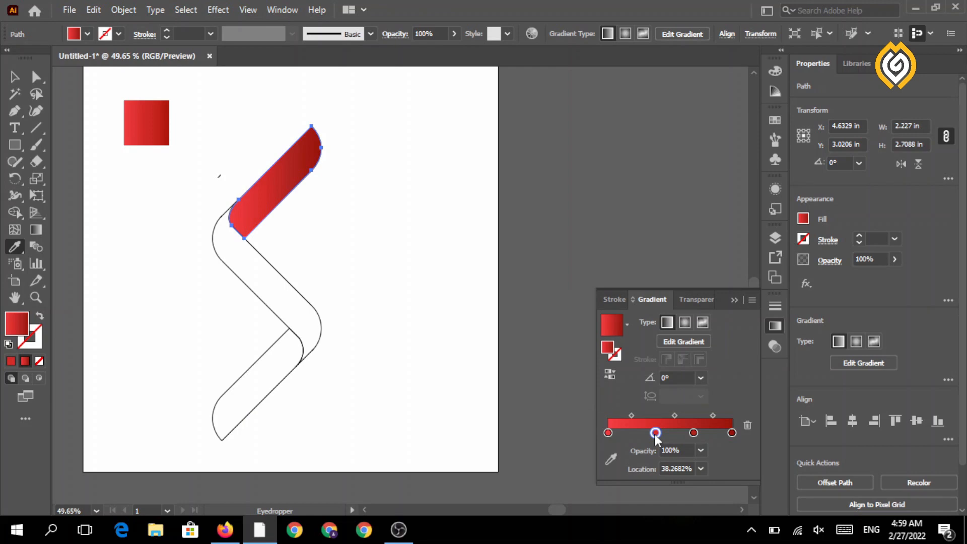
{"action": "double_click", "coordinate": [655, 433]}
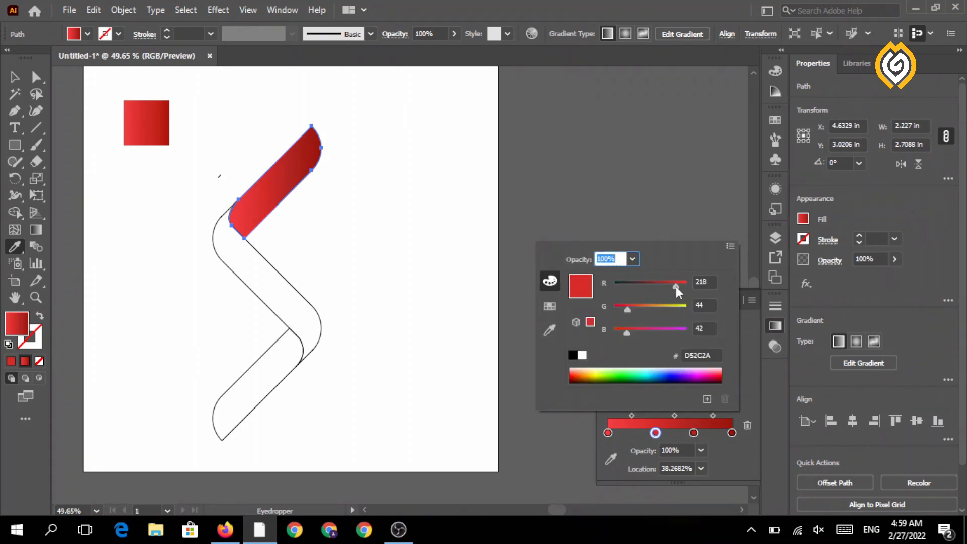
{"action": "left_click_drag", "start_coordinate": [675, 286], "coordinate": [676, 286]}
{"action": "left_click", "coordinate": [608, 433]}
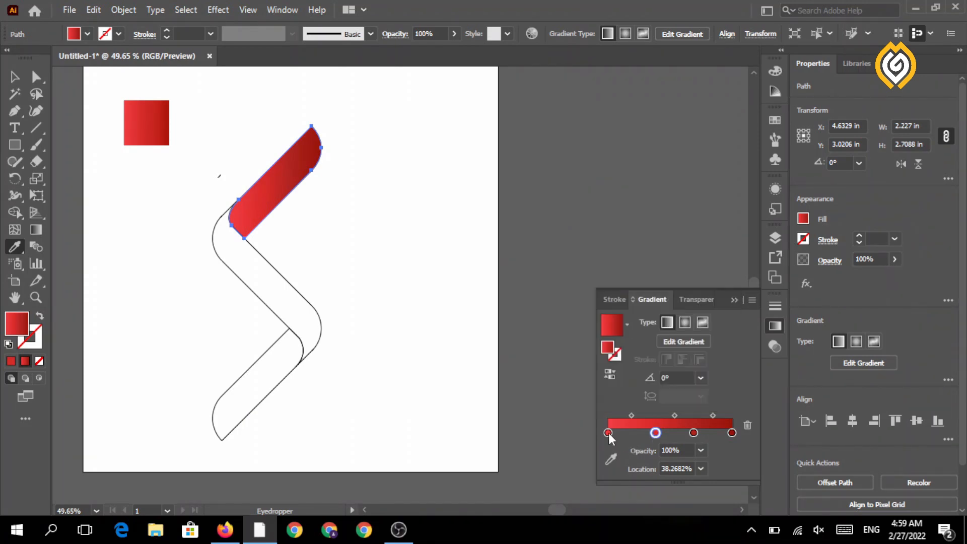
{"action": "left_click", "coordinate": [608, 434]}
{"action": "double_click", "coordinate": [612, 434]}
{"action": "left_click", "coordinate": [621, 455]}
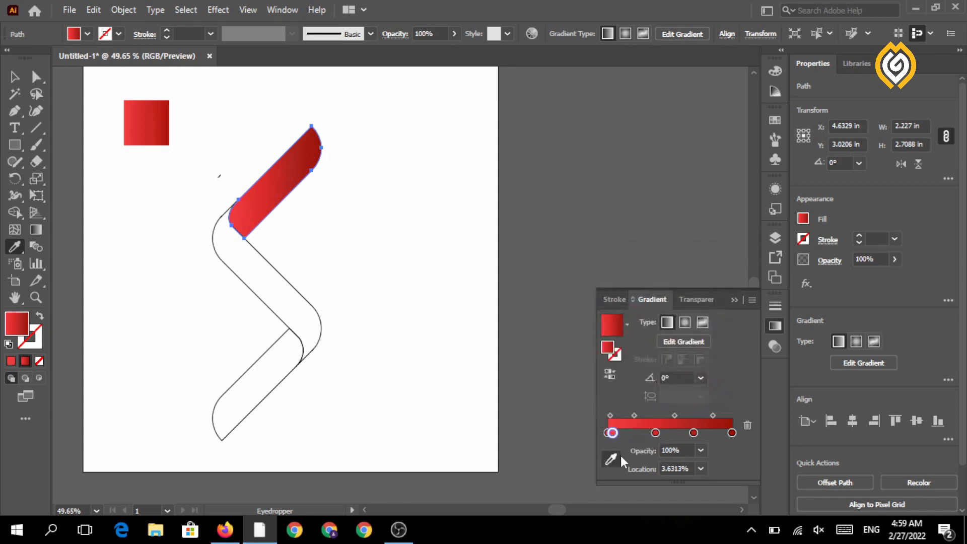
{"action": "left_click_drag", "start_coordinate": [613, 432], "coordinate": [615, 450]}
Brighten the first stop of the top bar's gradient to FF3E42 by setting its red value to 255.
{"action": "double_click", "coordinate": [608, 432]}
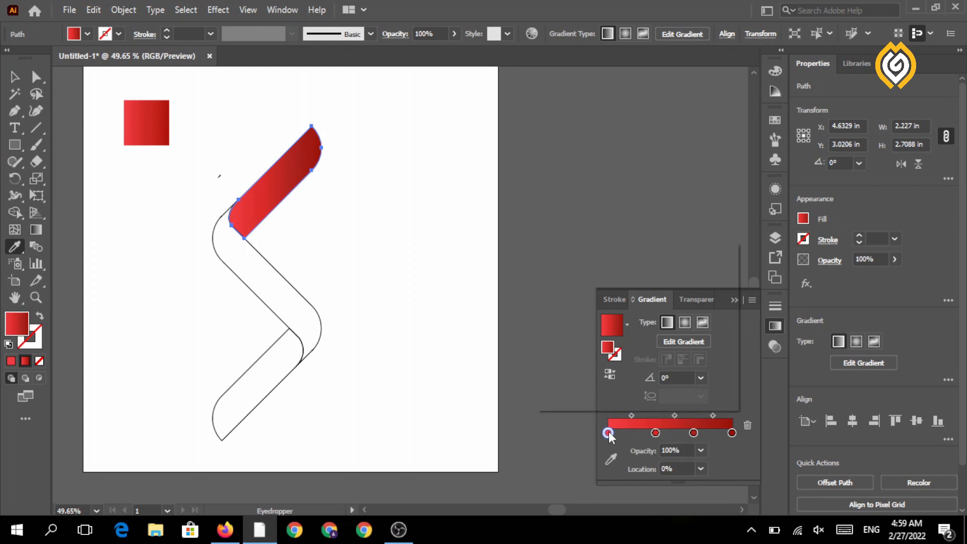
{"action": "left_click_drag", "start_coordinate": [683, 286], "coordinate": [693, 285]}
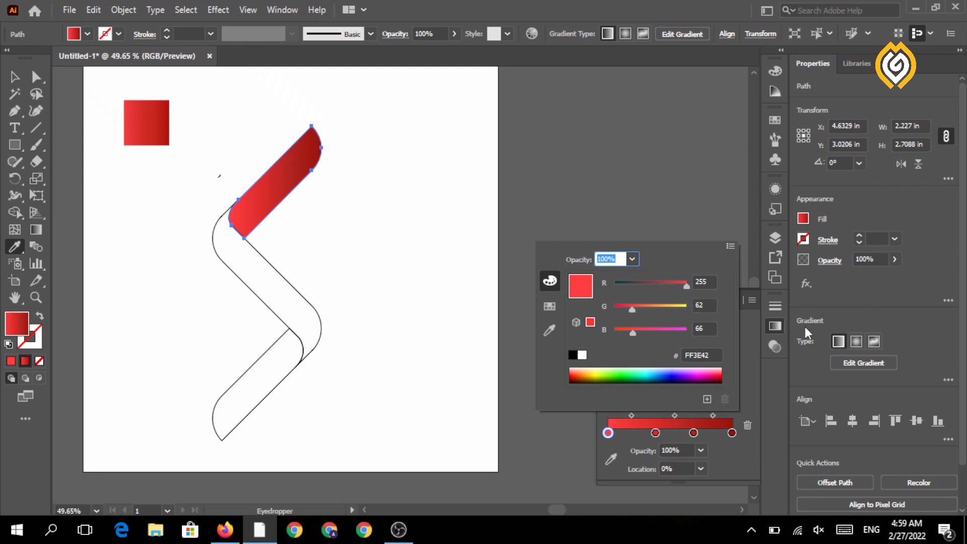
{"action": "left_click", "coordinate": [844, 297]}
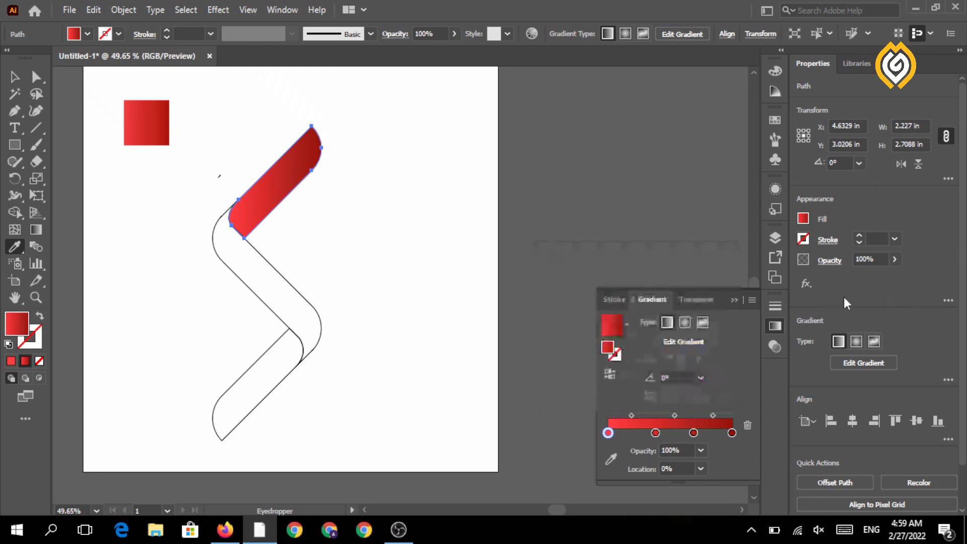
{"action": "left_click", "coordinate": [733, 301]}
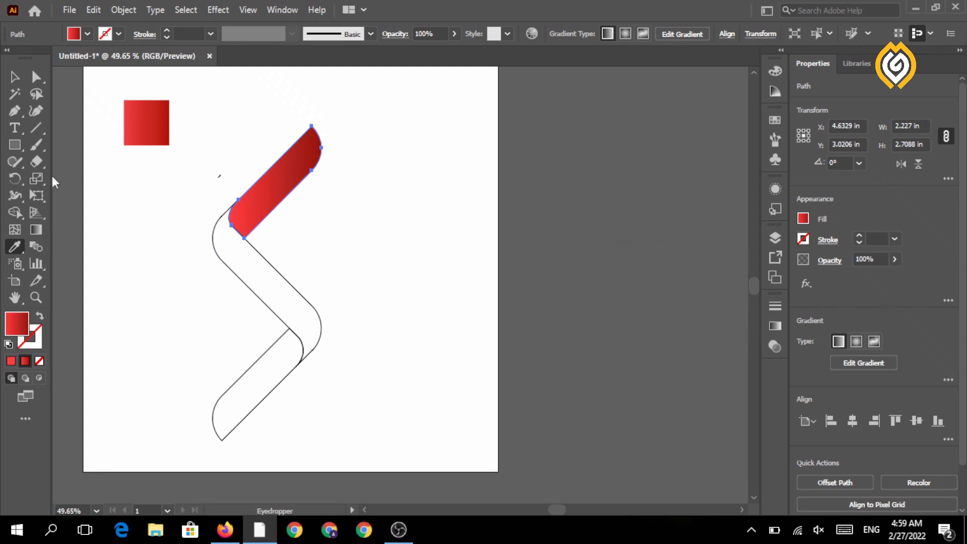
Fill the middle bar with the top bar's adjusted red gradient using the Eyedropper.
{"action": "left_click", "coordinate": [15, 77]}
{"action": "left_click", "coordinate": [212, 261]}
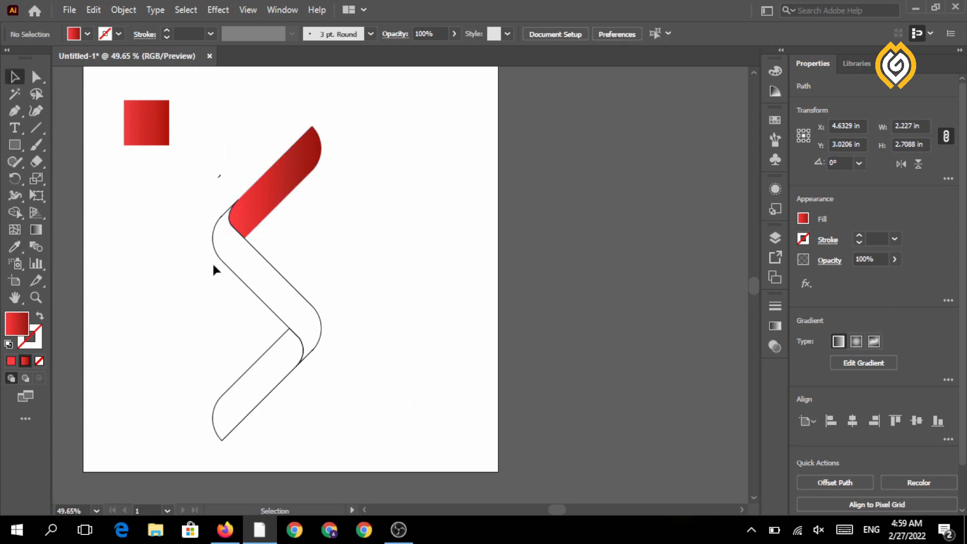
{"action": "left_click", "coordinate": [286, 286]}
{"action": "left_click", "coordinate": [14, 247]}
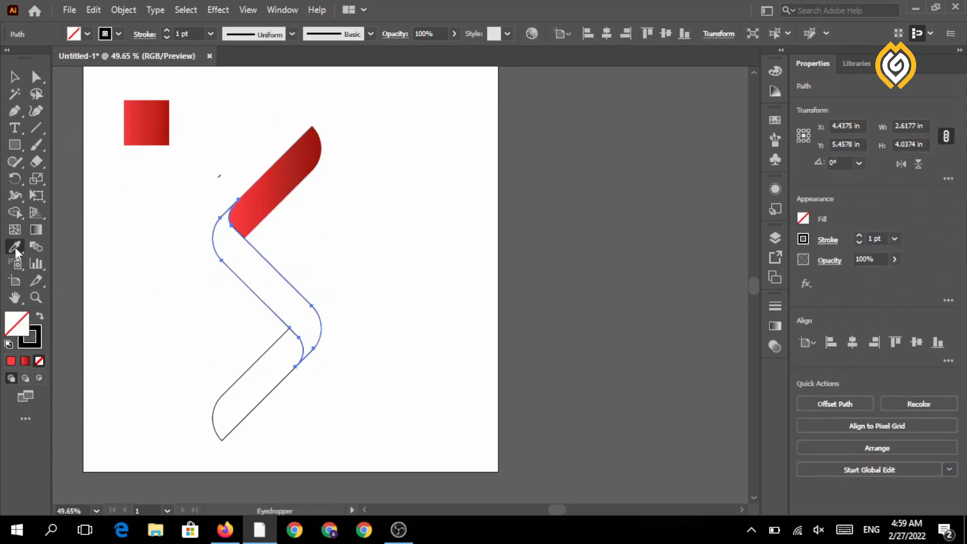
{"action": "left_click", "coordinate": [277, 175]}
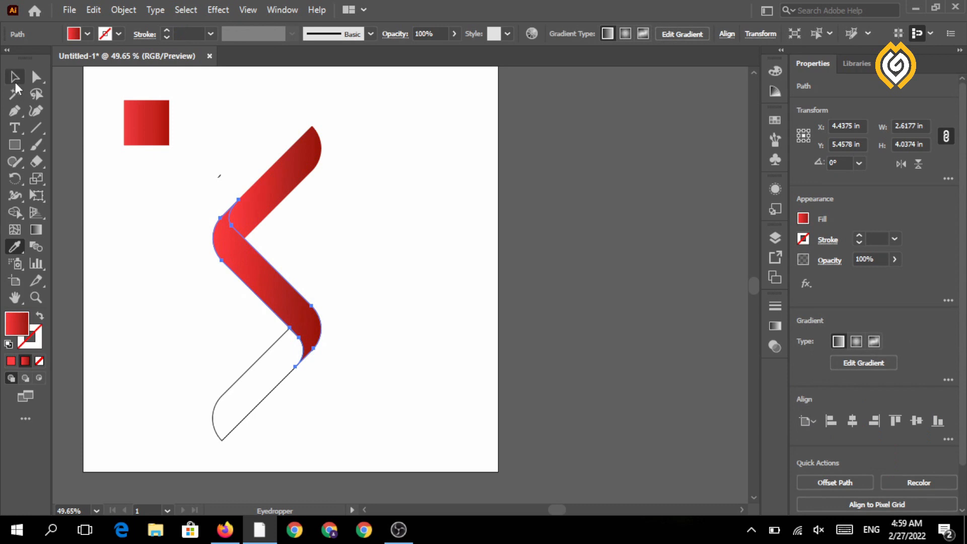
Fill the bottom bar with the red gradient sampled from the middle bar and deselect it.
{"action": "left_click", "coordinate": [14, 77]}
{"action": "left_click", "coordinate": [244, 418]}
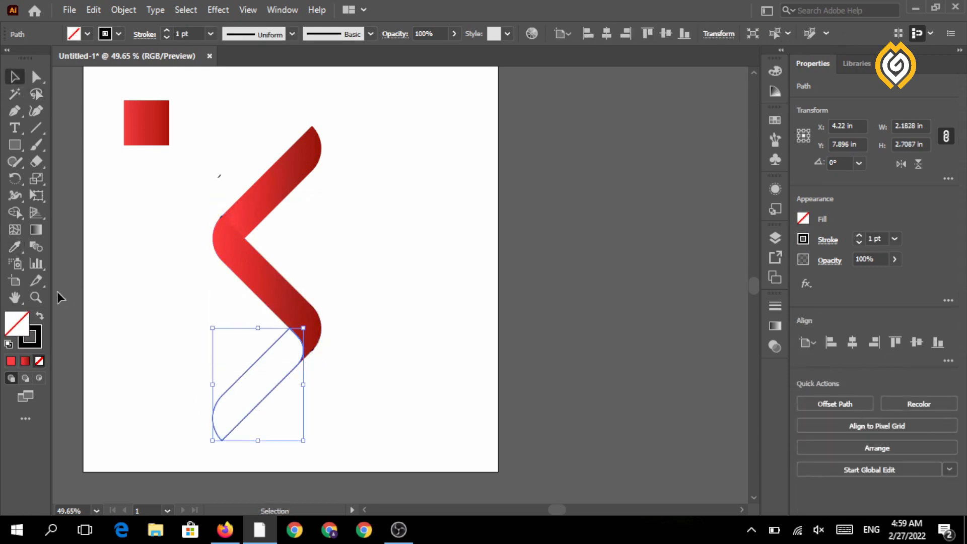
{"action": "key", "text": "i"}
{"action": "left_click", "coordinate": [246, 266]}
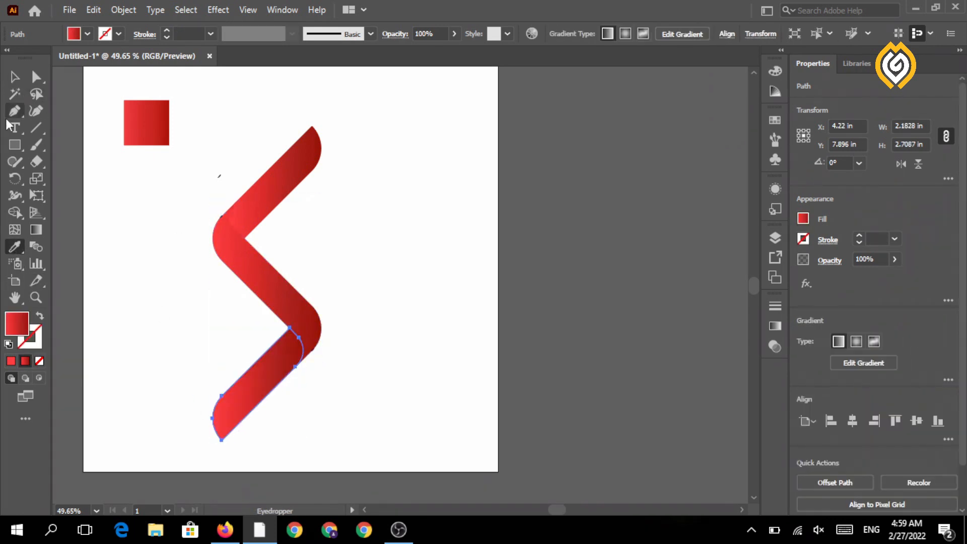
{"action": "left_click", "coordinate": [14, 77]}
{"action": "left_click", "coordinate": [147, 178]}
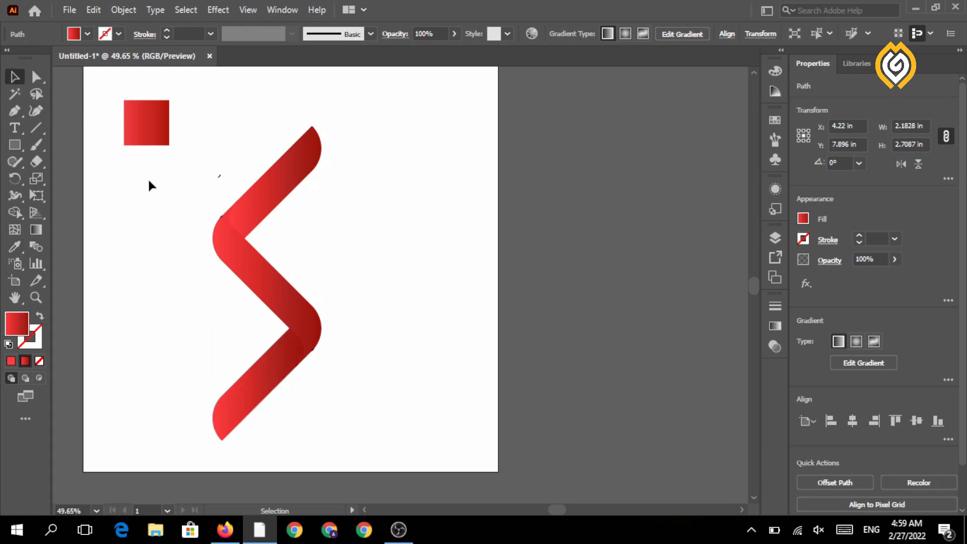
Reverse the middle bar's gradient along its length with the Gradient tool, from dark at the upper joint to bright at the lower joint.
{"action": "left_click", "coordinate": [257, 280]}
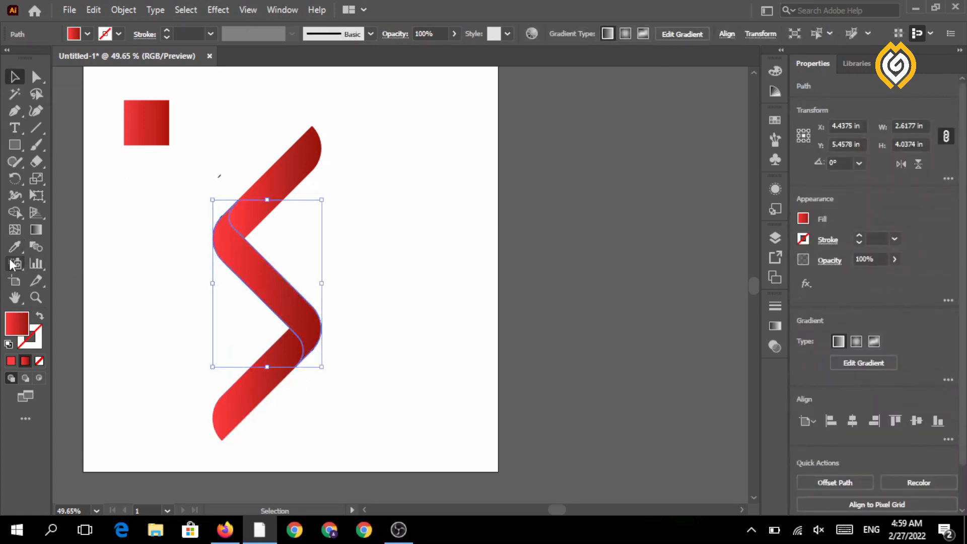
{"action": "left_click", "coordinate": [34, 230]}
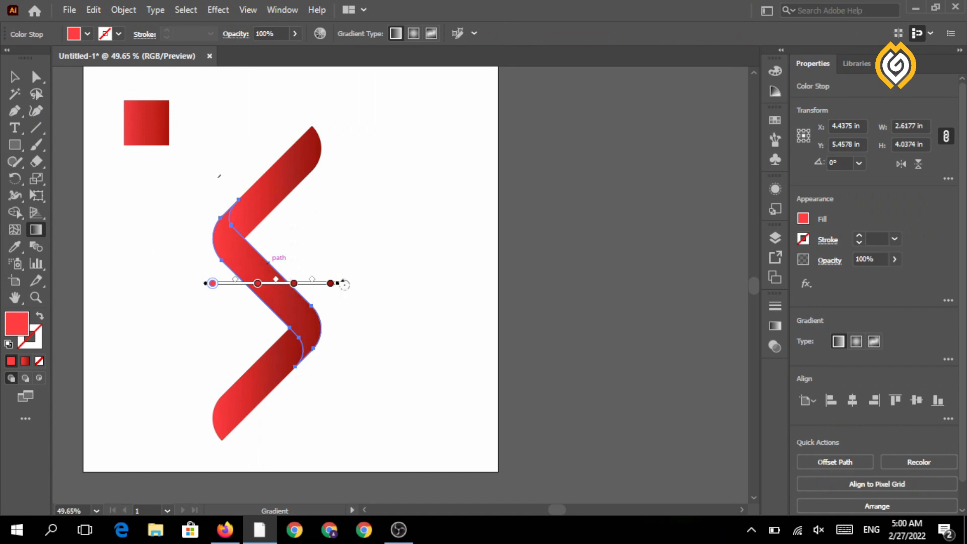
{"action": "mouse_move", "coordinate": [345, 285]}
{"action": "left_mouse_down"}
{"action": "mouse_move", "coordinate": [336, 243]}
{"action": "mouse_move", "coordinate": [32, 107]}
{"action": "left_mouse_up"}
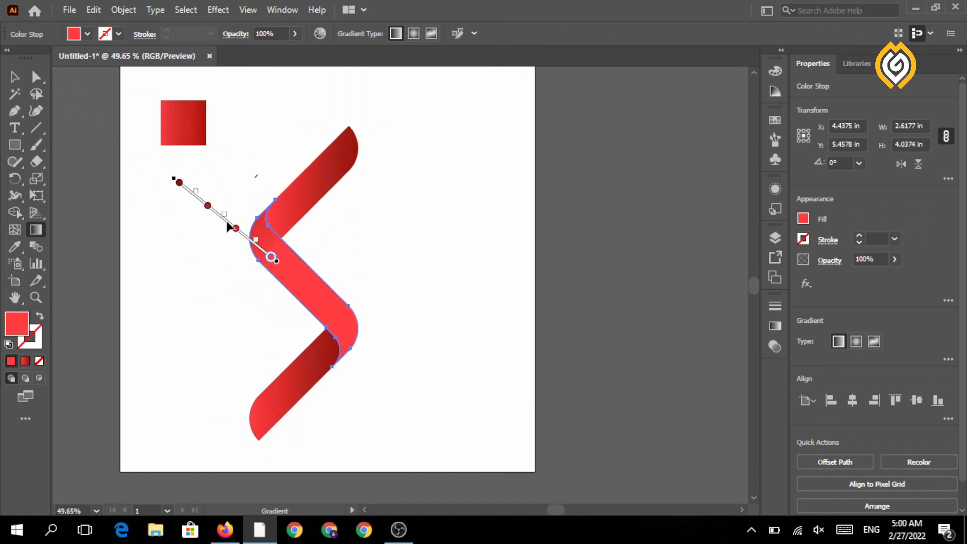
{"action": "left_click_drag", "start_coordinate": [228, 228], "coordinate": [292, 309]}
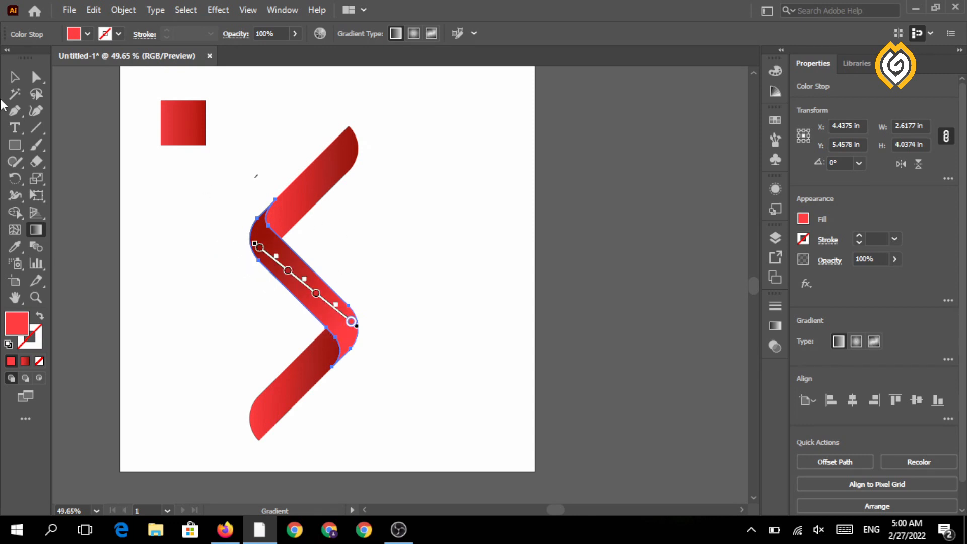
{"action": "left_click", "coordinate": [15, 76]}
{"action": "left_click", "coordinate": [148, 214]}
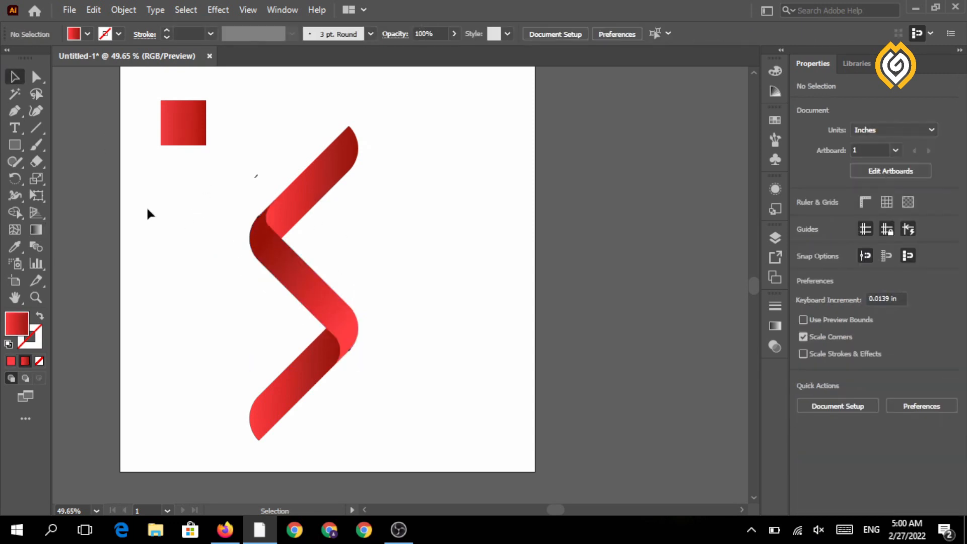
Draw a gradient-filled rectangle about 2.24 by 0.68 in beside the zigzag and duplicate it directly below.
{"action": "left_click", "coordinate": [14, 145]}
{"action": "left_click_drag", "start_coordinate": [344, 217], "coordinate": [436, 245]}
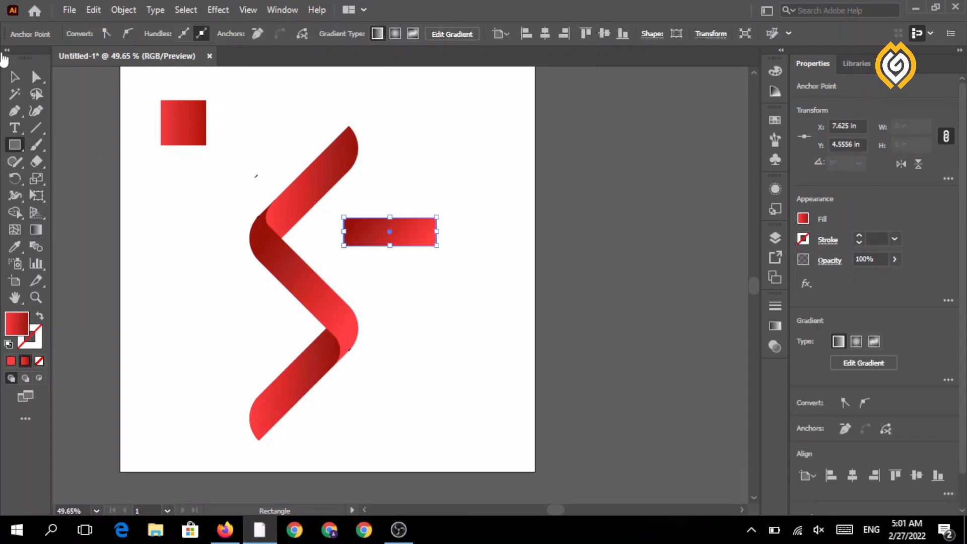
{"action": "left_click", "coordinate": [15, 77]}
{"action": "left_click", "coordinate": [391, 253]}
{"action": "left_click", "coordinate": [398, 241]}
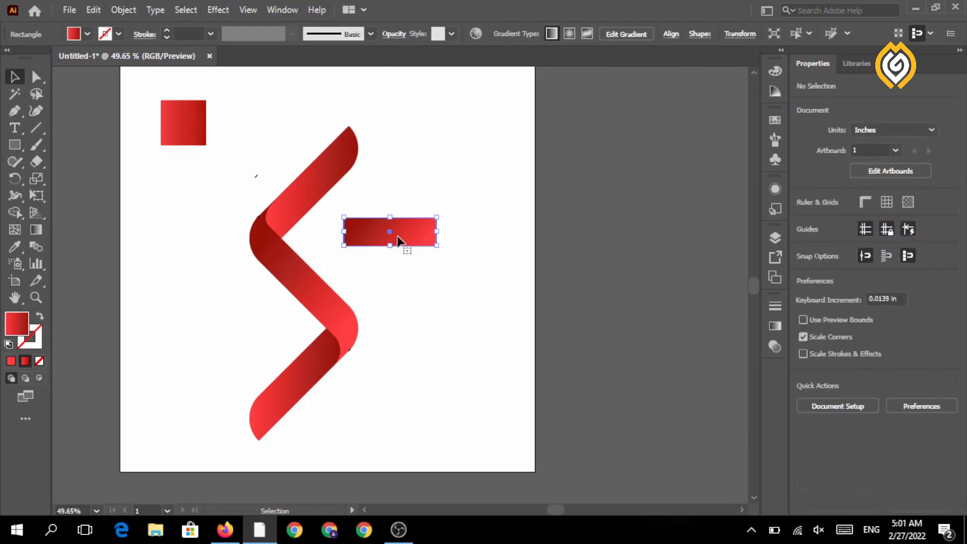
{"action": "left_click_drag", "start_coordinate": [398, 241], "coordinate": [402, 291]}
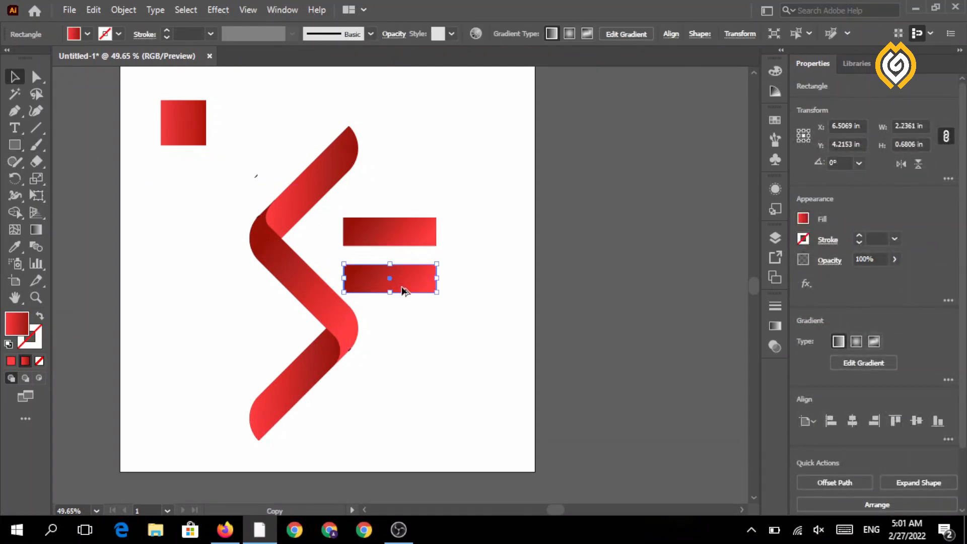
{"action": "left_click", "coordinate": [415, 318]}
Round the lower-right corner of the upper rectangle to a 0.6806 in radius.
{"action": "left_click", "coordinate": [405, 242]}
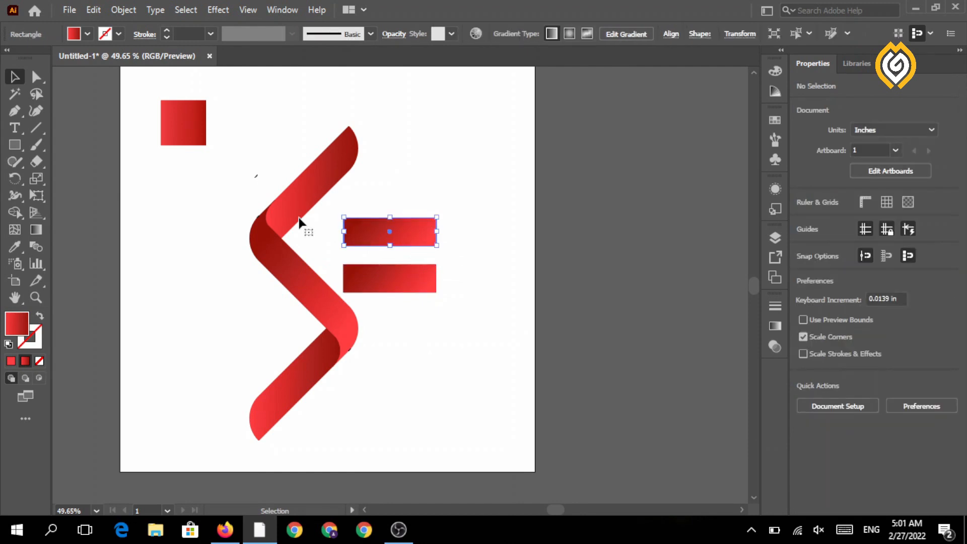
{"action": "left_click", "coordinate": [36, 78]}
{"action": "left_click", "coordinate": [443, 235]}
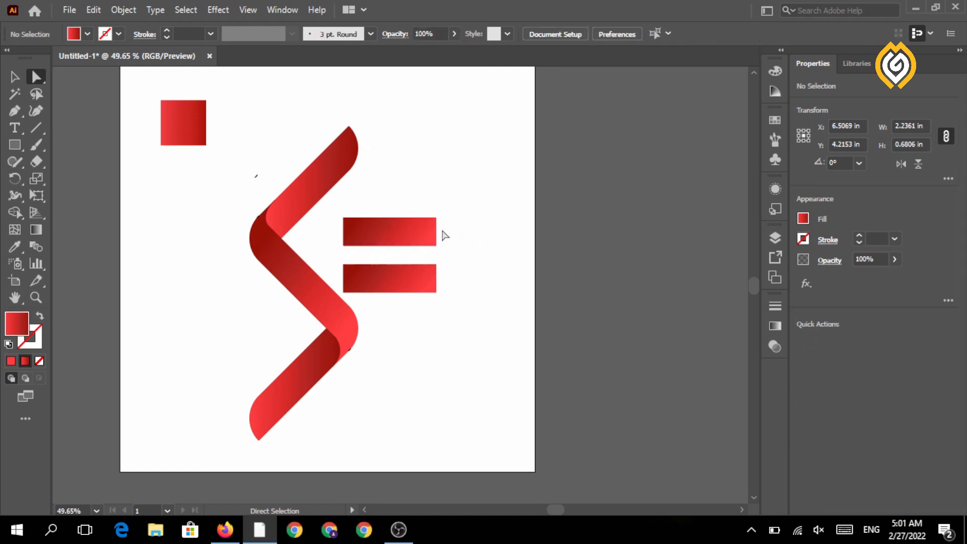
{"action": "left_click", "coordinate": [436, 218]}
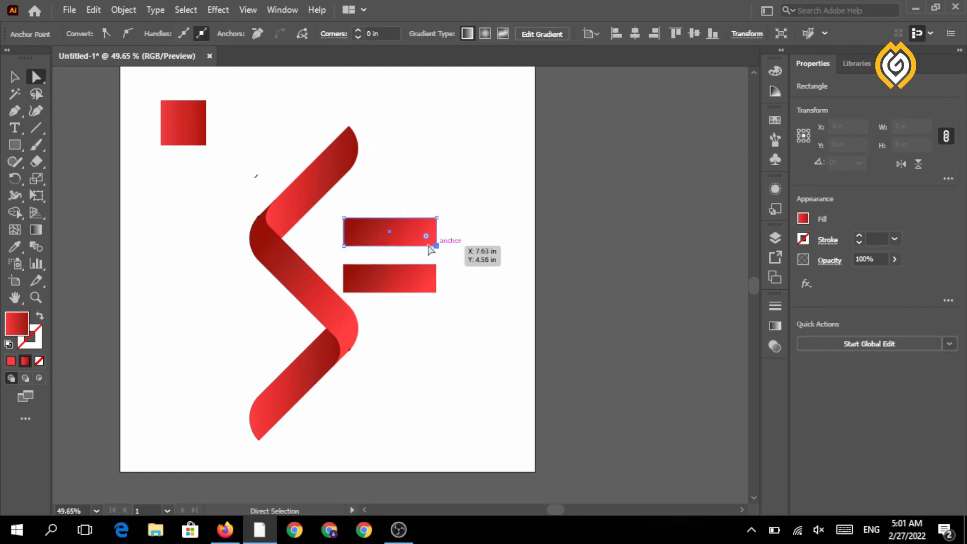
{"action": "left_click_drag", "start_coordinate": [431, 227], "coordinate": [330, 204]}
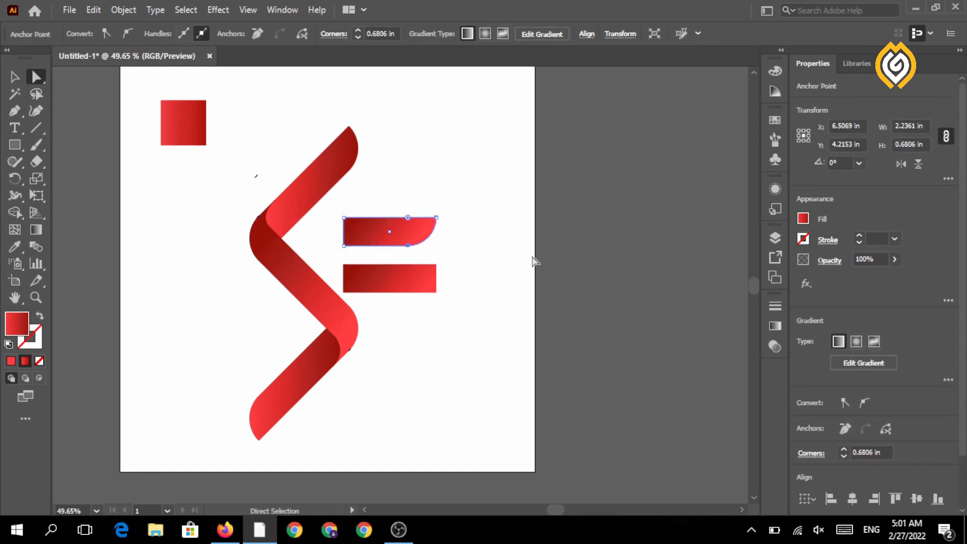
{"action": "left_click", "coordinate": [486, 246]}
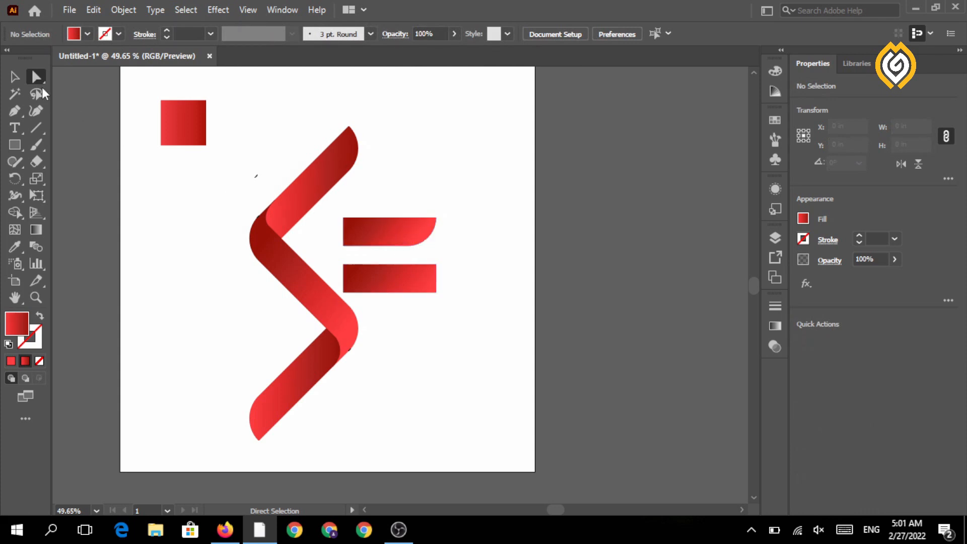
Rotate the upper rounded rectangle 45° and place it parallel beneath the zigzag's top bar, leaving a thin gap.
{"action": "left_click", "coordinate": [14, 76]}
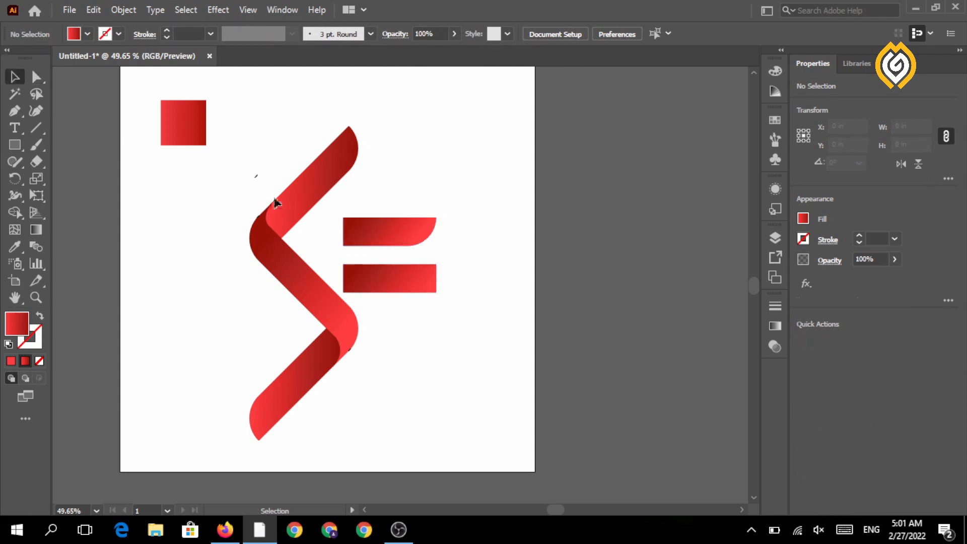
{"action": "left_click", "coordinate": [389, 236]}
{"action": "mouse_move", "coordinate": [439, 212]}
{"action": "left_mouse_down"}
{"action": "mouse_move", "coordinate": [397, 187]}
{"action": "mouse_move", "coordinate": [343, 190]}
{"action": "left_mouse_up"}
{"action": "left_click", "coordinate": [433, 201]}
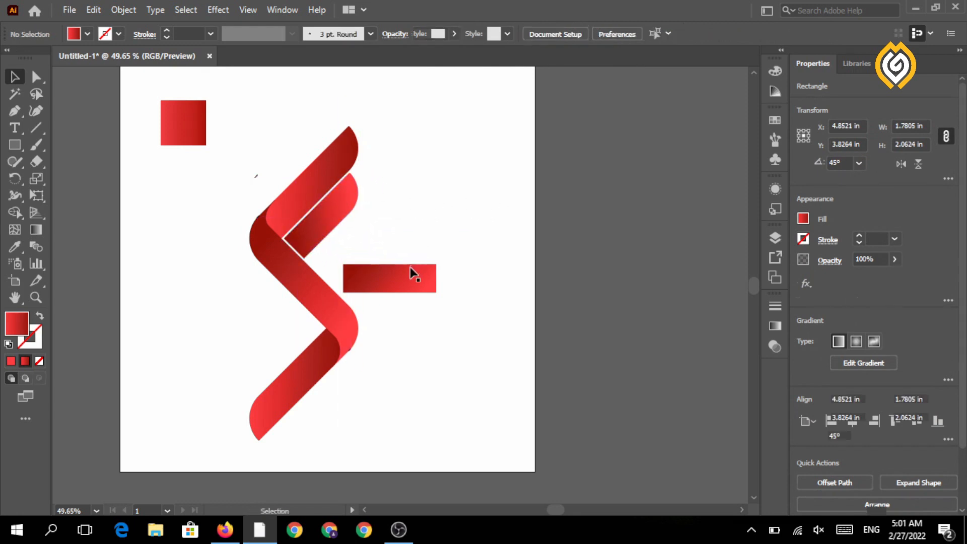
Fully round the upper-left corner of the remaining horizontal rectangle.
{"action": "left_click", "coordinate": [409, 269]}
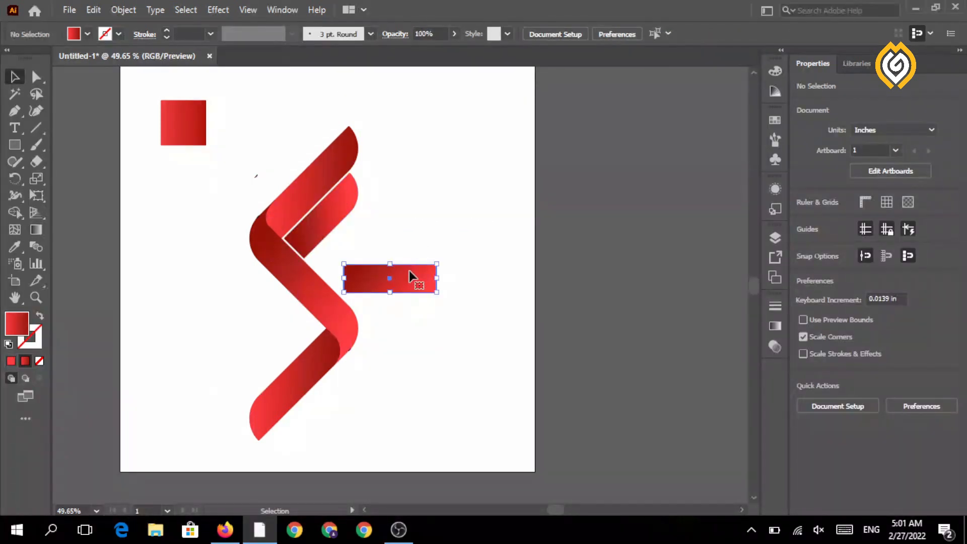
{"action": "left_click", "coordinate": [32, 77]}
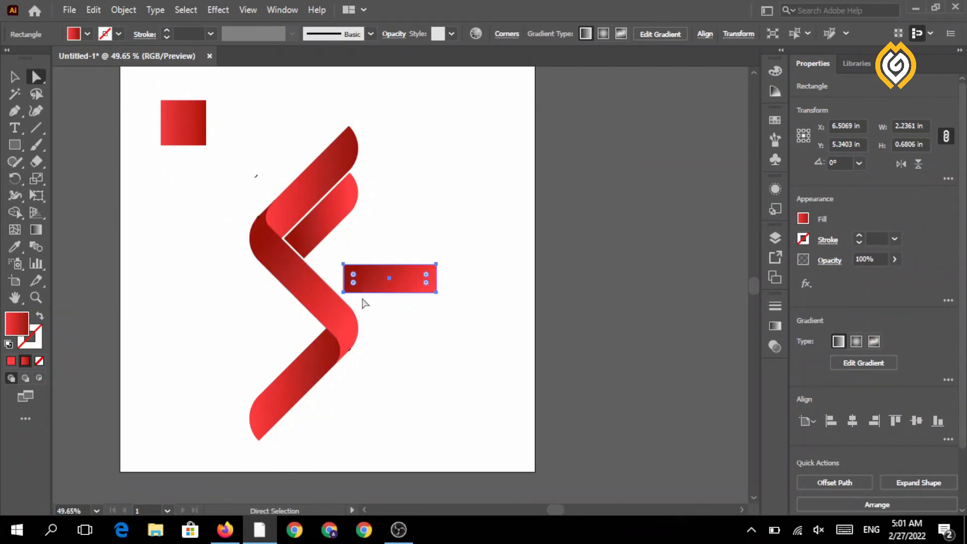
{"action": "left_click", "coordinate": [340, 254]}
{"action": "left_click", "coordinate": [343, 264]}
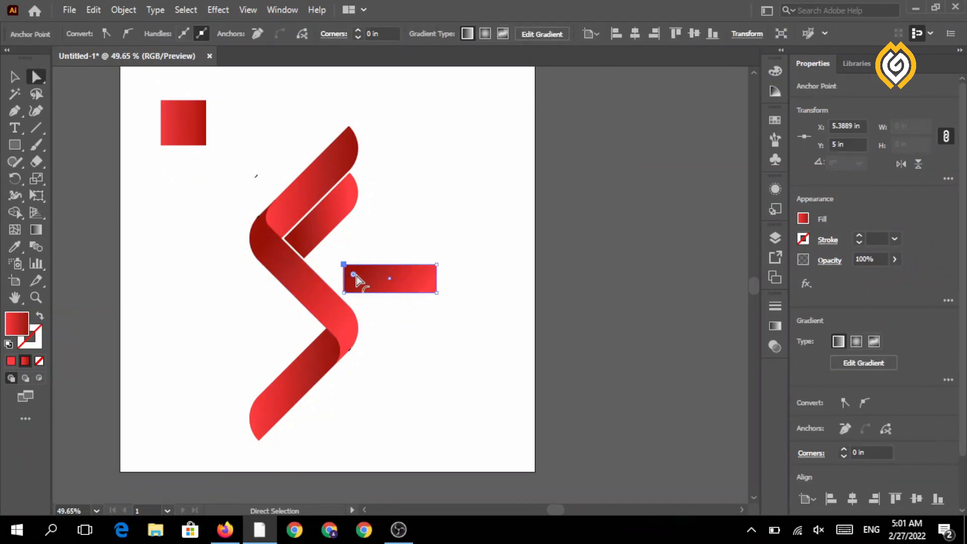
{"action": "left_click_drag", "start_coordinate": [353, 274], "coordinate": [439, 330]}
{"action": "left_click", "coordinate": [387, 267]}
{"action": "left_click", "coordinate": [16, 76]}
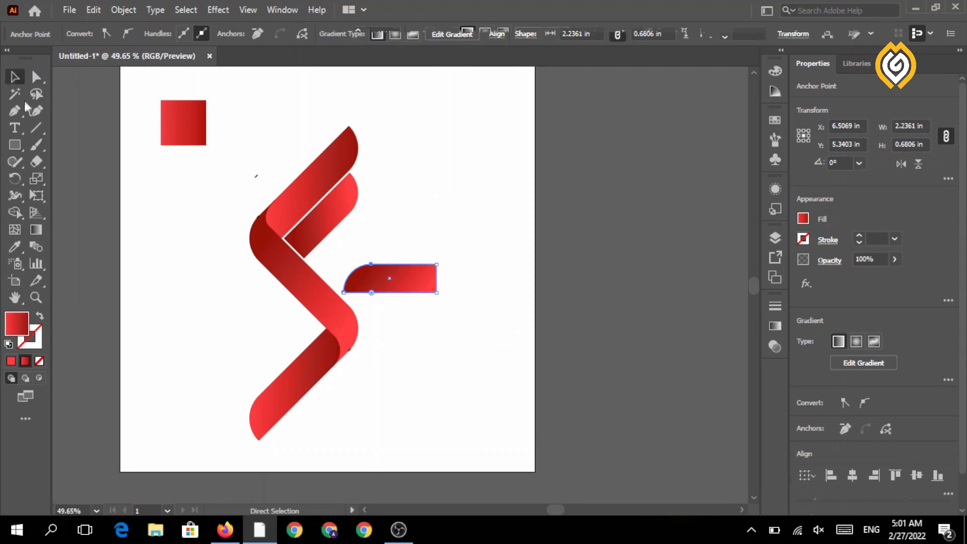
Rotate the second rounded rectangle 45° and place it parallel above the zigzag's bottom bar, leaving a thin gap.
{"action": "left_click", "coordinate": [212, 229]}
{"action": "left_click", "coordinate": [353, 282]}
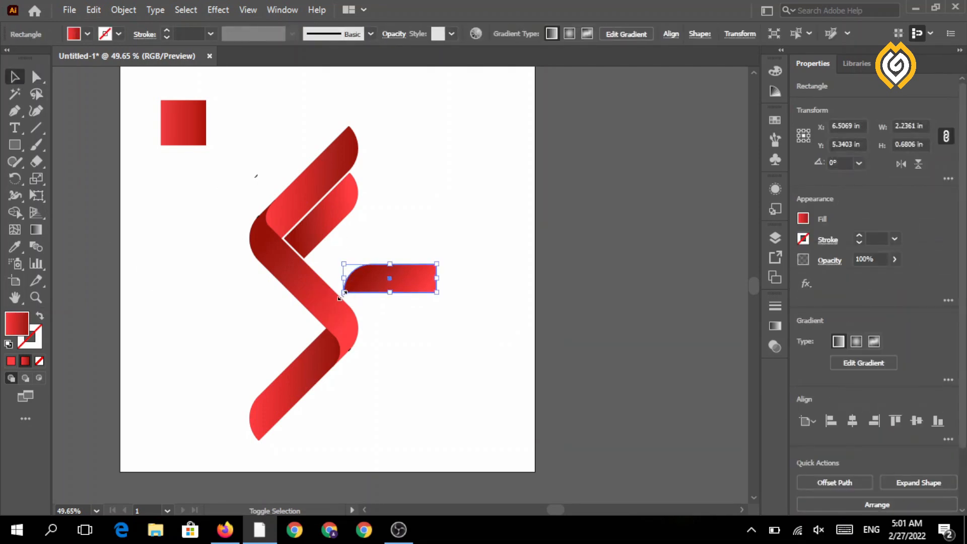
{"action": "left_click_drag", "start_coordinate": [337, 297], "coordinate": [357, 334]}
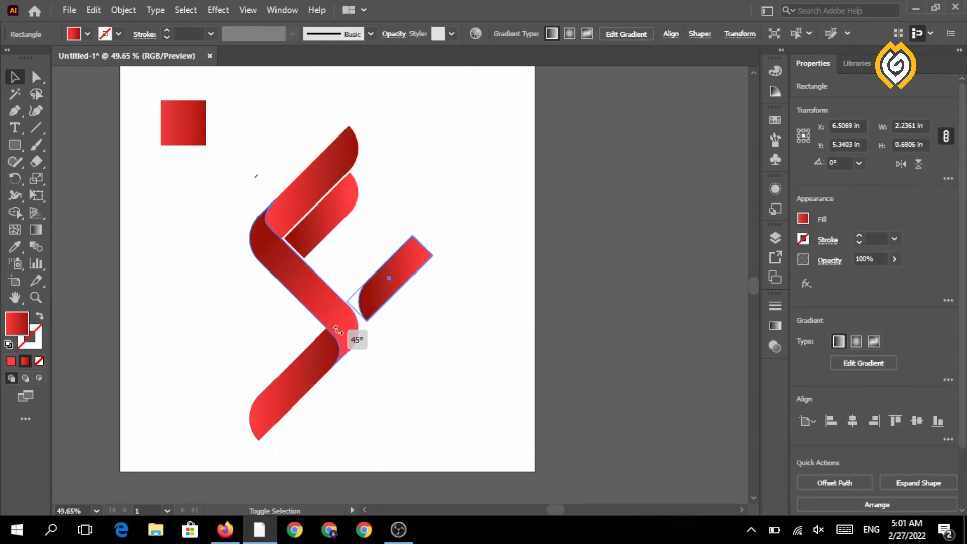
{"action": "mouse_move", "coordinate": [403, 279]}
{"action": "left_mouse_down"}
{"action": "mouse_move", "coordinate": [287, 349]}
{"action": "mouse_move", "coordinate": [295, 347]}
{"action": "left_mouse_up"}
{"action": "left_click", "coordinate": [368, 296]}
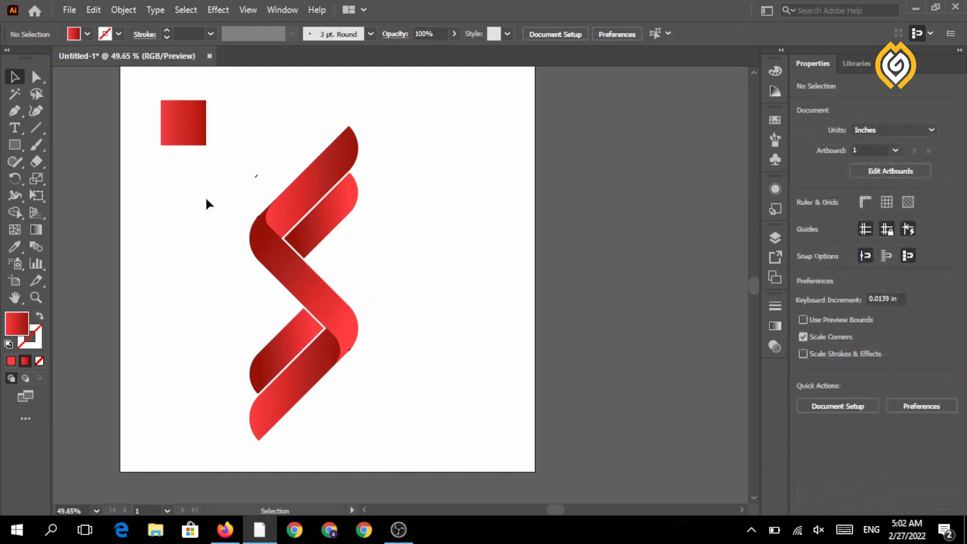
Select all five bars of the logo and move them up near the artboard's upper edge, leaving room beneath.
{"action": "left_click", "coordinate": [36, 297]}
{"action": "left_click_drag", "start_coordinate": [181, 321], "coordinate": [67, 297]}
{"action": "left_click_drag", "start_coordinate": [199, 330], "coordinate": [225, 331]}
{"action": "key", "text": "v"}
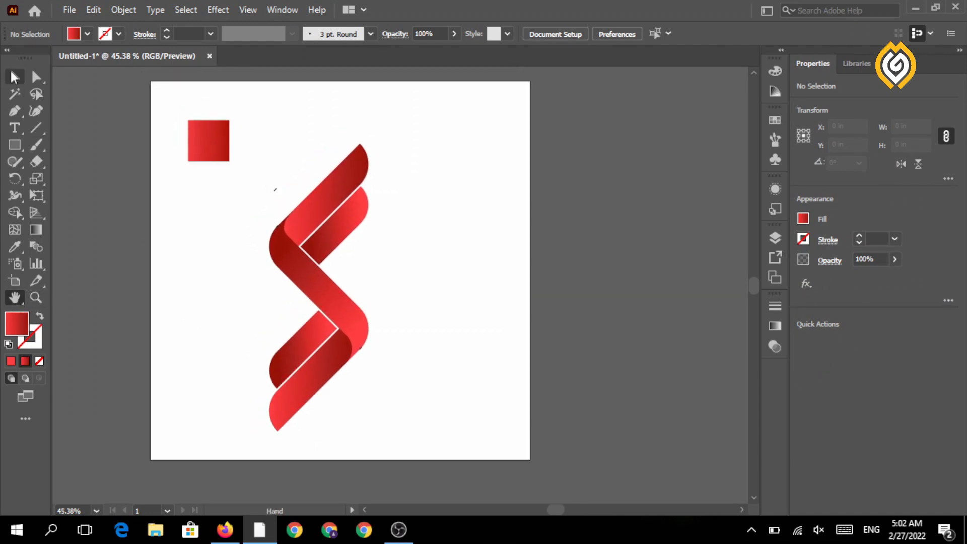
{"action": "left_click_drag", "start_coordinate": [303, 153], "coordinate": [397, 382]}
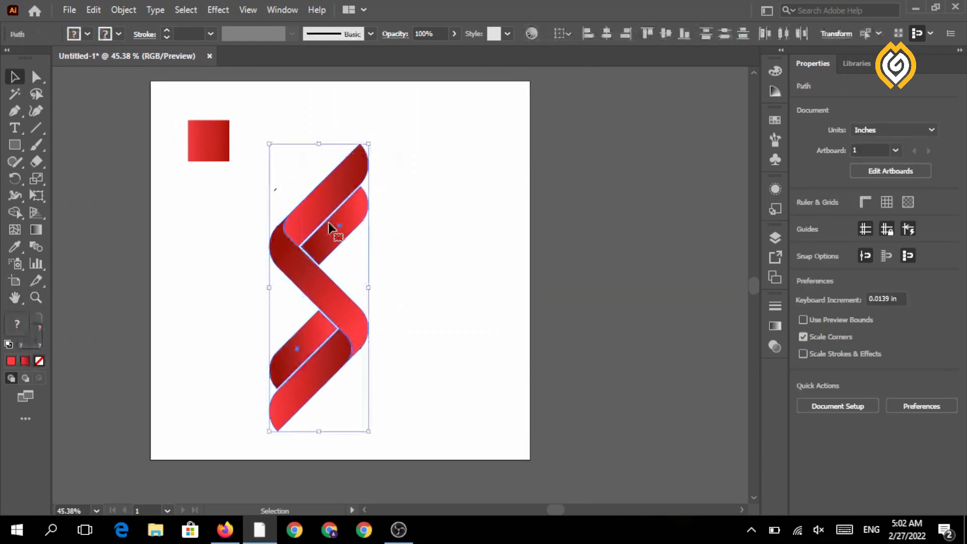
{"action": "left_click_drag", "start_coordinate": [325, 220], "coordinate": [339, 168]}
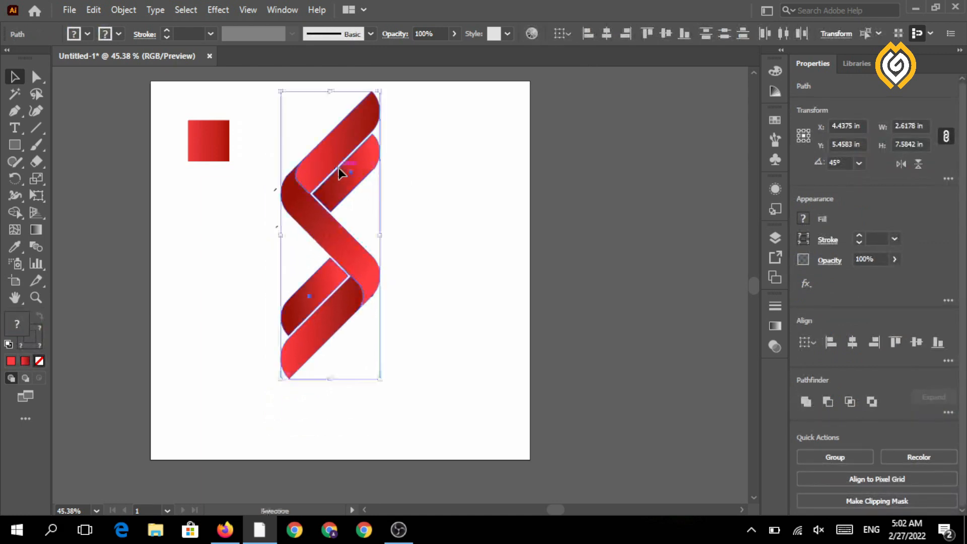
{"action": "left_click", "coordinate": [128, 262]}
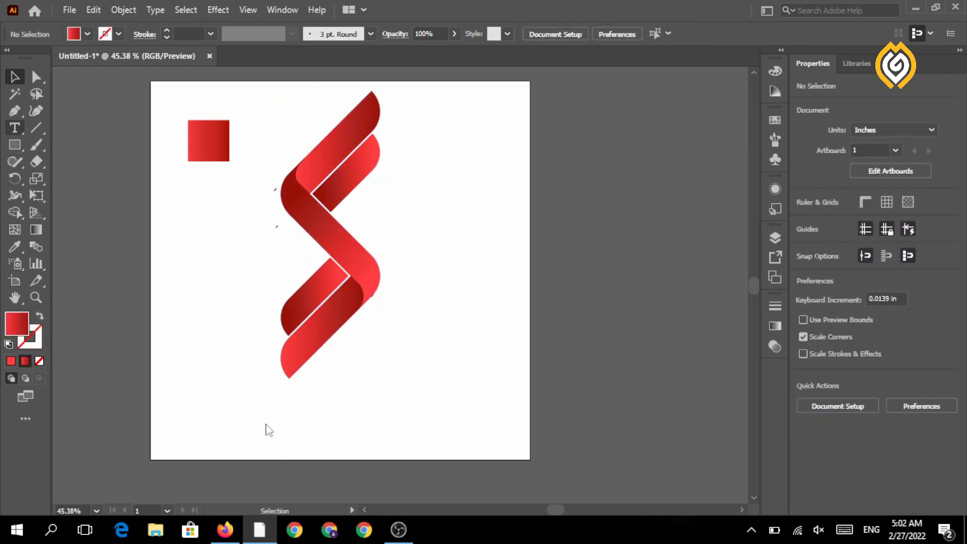
Add the text "COMPANY NAME" below the logo, enlarge it to about 51.46 pt and centre it beneath the mark.
{"action": "left_click", "coordinate": [258, 394]}
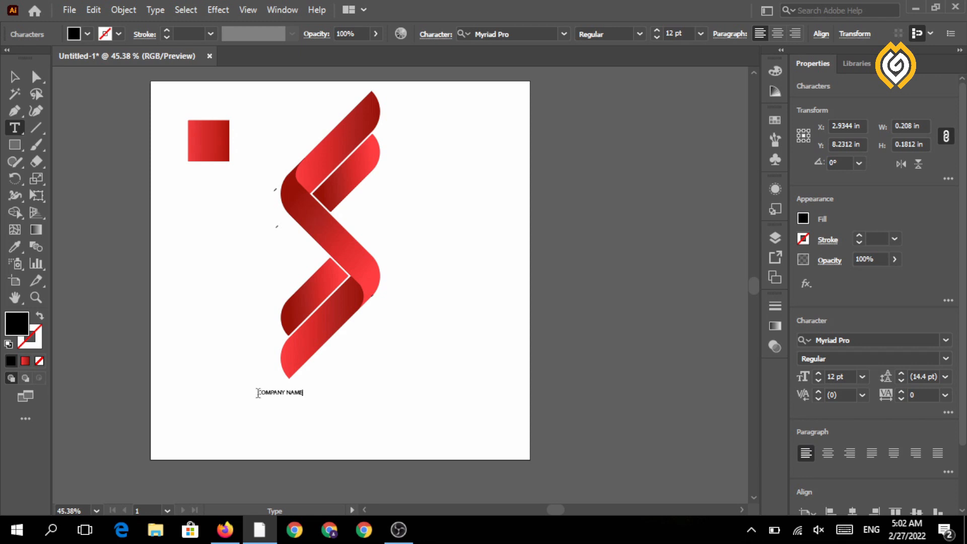
{"action": "left_click", "coordinate": [14, 77]}
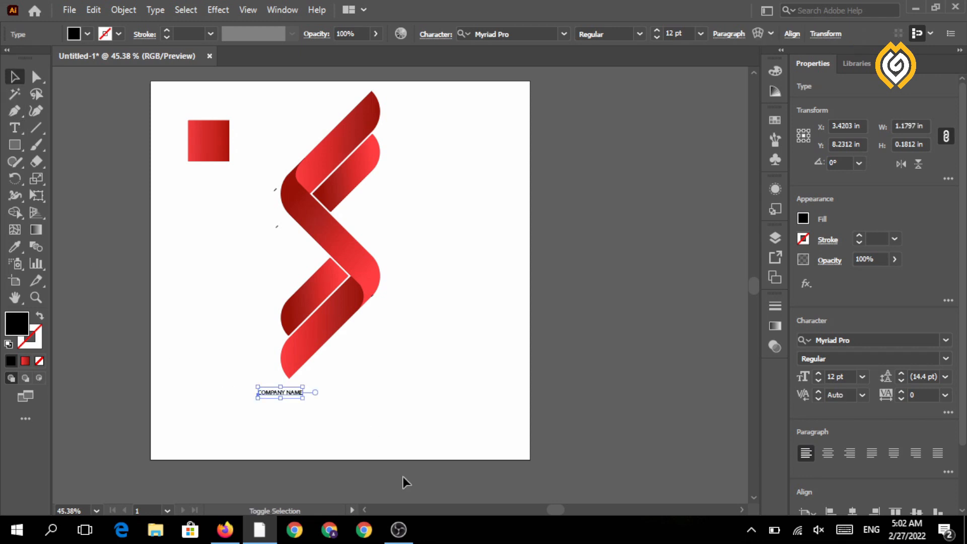
{"action": "left_click_drag", "start_coordinate": [303, 386], "coordinate": [450, 353]}
{"action": "left_click_drag", "start_coordinate": [384, 383], "coordinate": [365, 396]}
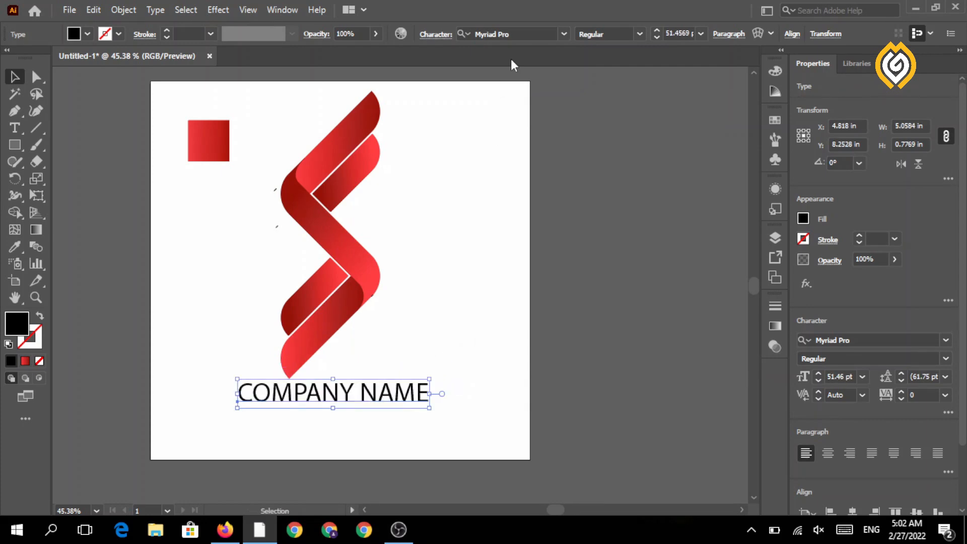
Set the company name's font to FTP - Astarin and shift the text slightly left to recentre it beneath the logo.
{"action": "left_click", "coordinate": [564, 34]}
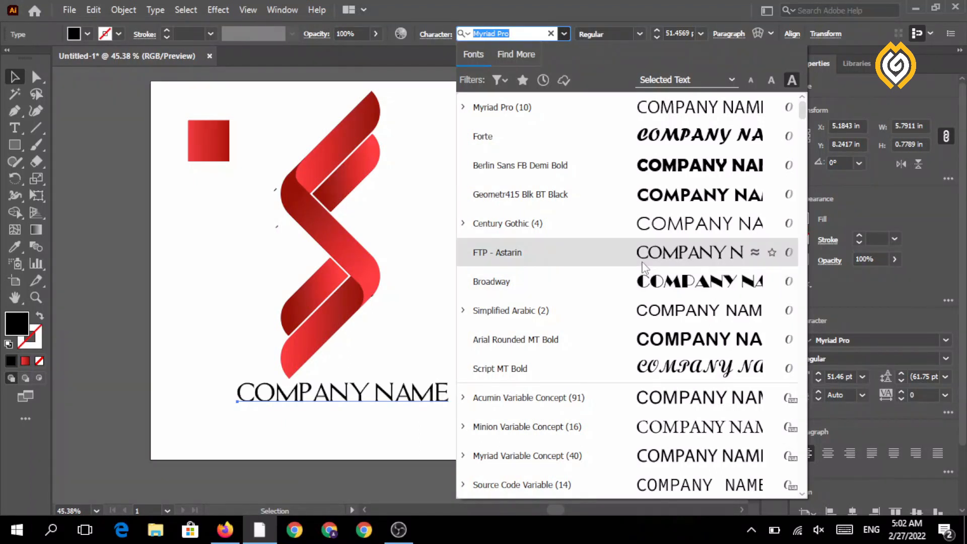
{"action": "left_click", "coordinate": [642, 267]}
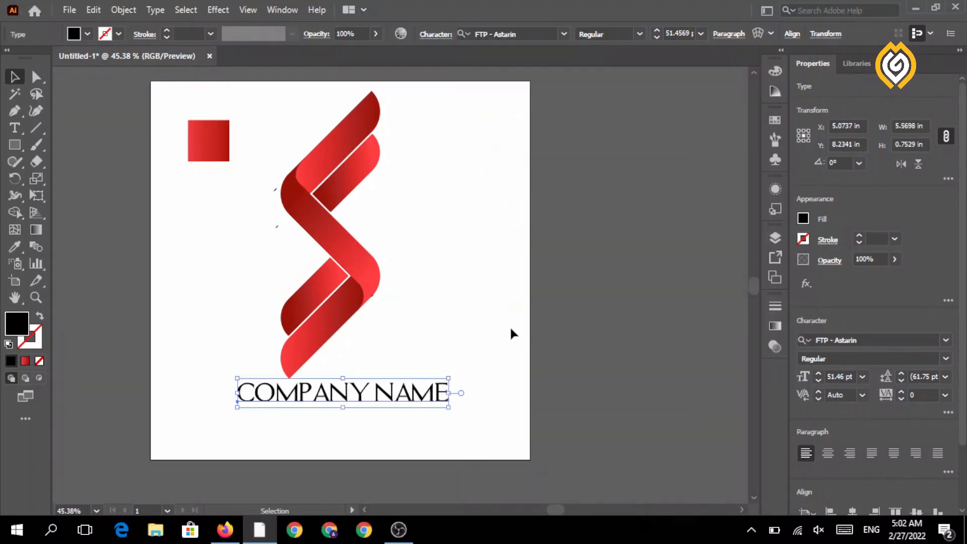
{"action": "left_click_drag", "start_coordinate": [406, 386], "coordinate": [398, 386]}
{"action": "double_click", "coordinate": [397, 386]}
{"action": "triple_click", "coordinate": [399, 385]}
{"action": "left_click", "coordinate": [401, 385]}
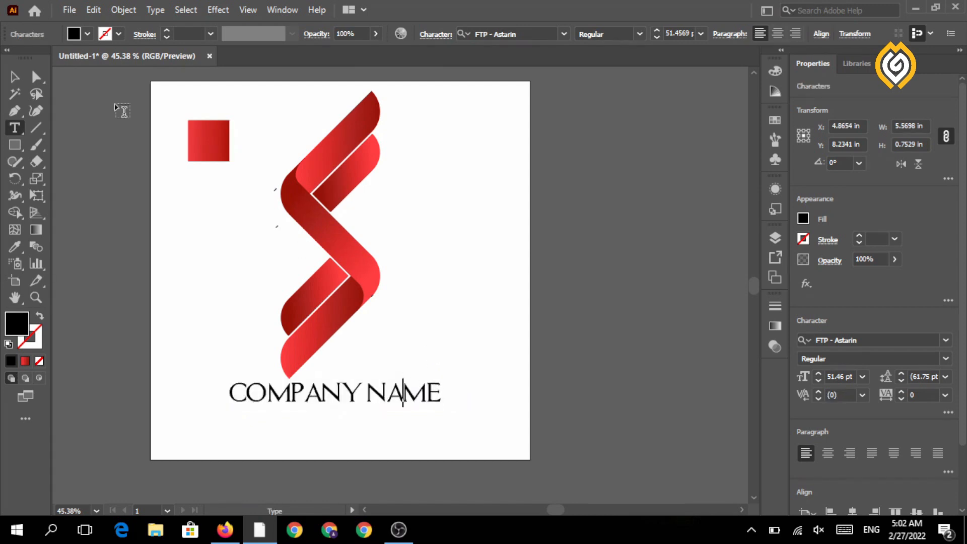
{"action": "left_click", "coordinate": [14, 76]}
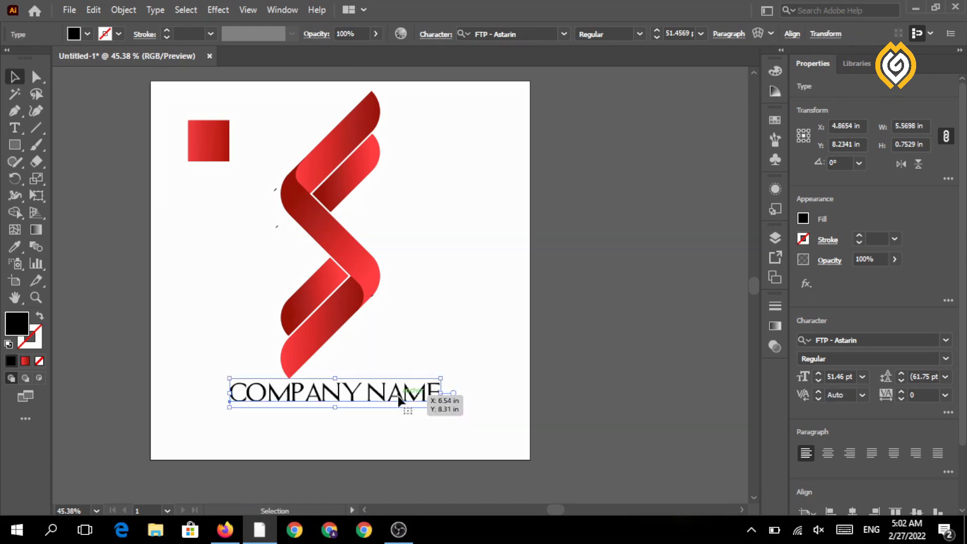
Duplicate the company name directly below and replace the copy's text with "TAGGLINE GOES HERE".
{"action": "left_click_drag", "start_coordinate": [396, 398], "coordinate": [394, 419]}
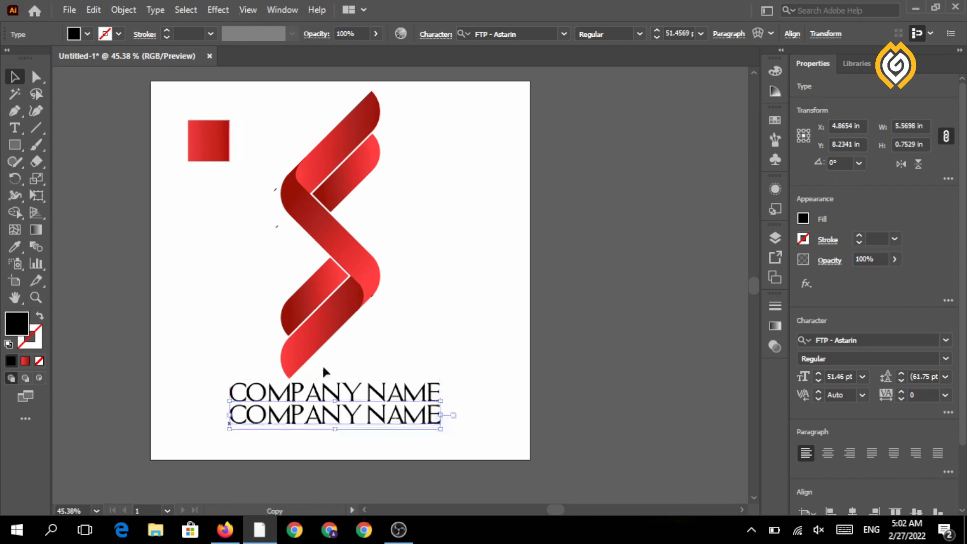
{"action": "left_click", "coordinate": [15, 127]}
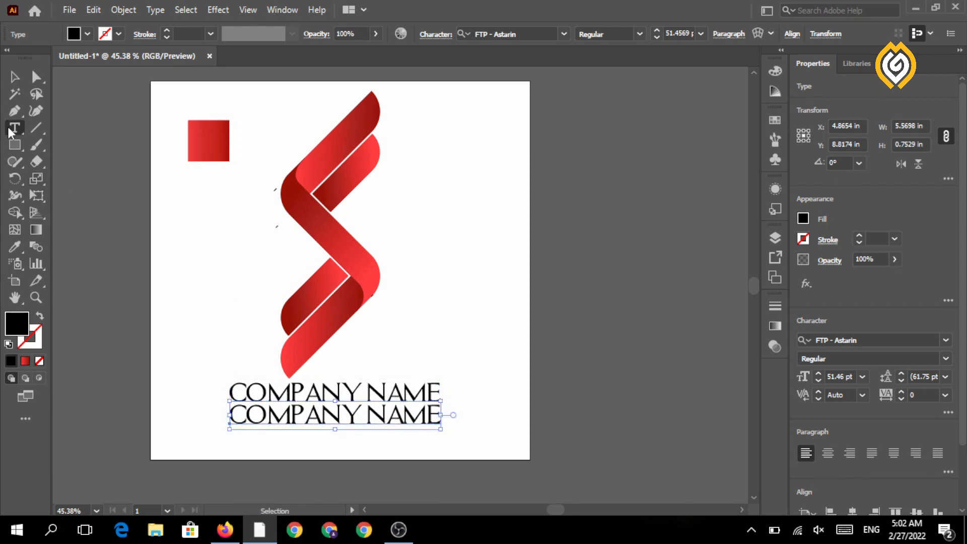
{"action": "left_click", "coordinate": [443, 416]}
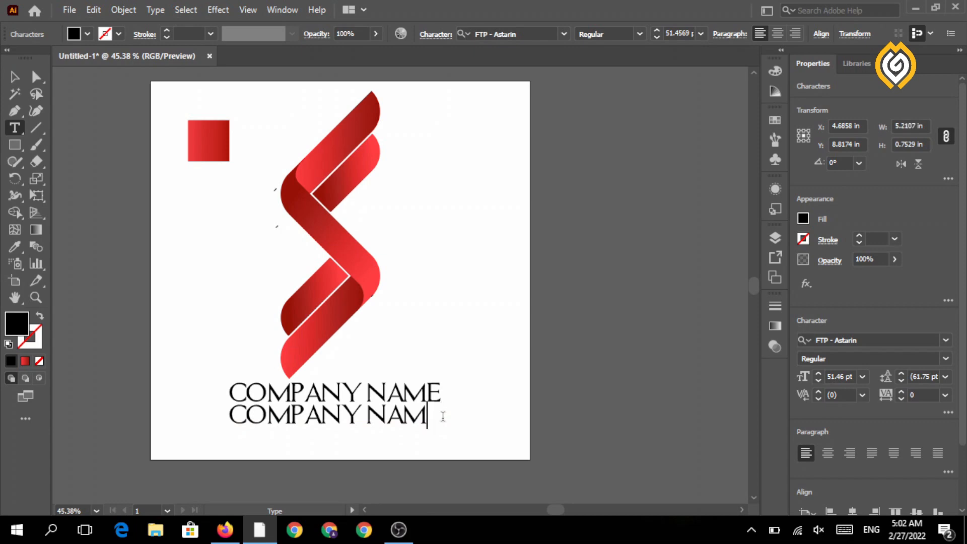
{"action": "key", "text": "BackSpace"}
{"action": "key", "text": "BackSpace"}
{"action": "key", "text": "BackSpace"}
{"action": "key", "text": "BackSpace"}
{"action": "key", "text": "BackSpace"}
{"action": "key", "text": "BackSpace"}
{"action": "key", "text": "BackSpace"}
{"action": "key", "text": "BackSpace"}
{"action": "key", "text": "BackSpace"}
{"action": "key", "text": "BackSpace"}
{"action": "key", "text": "BackSpace"}
{"action": "type", "text": "TAGG"}
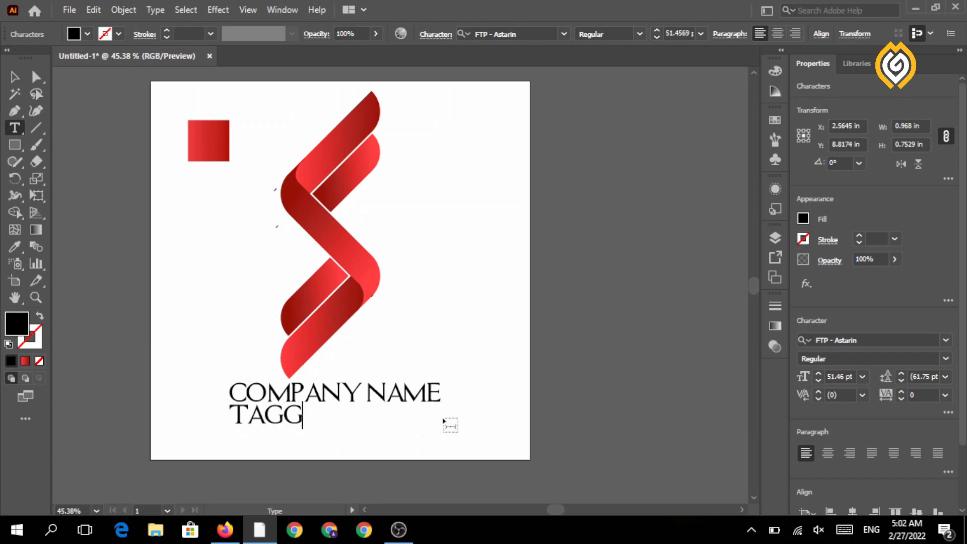
{"action": "type", "text": "LINE "}
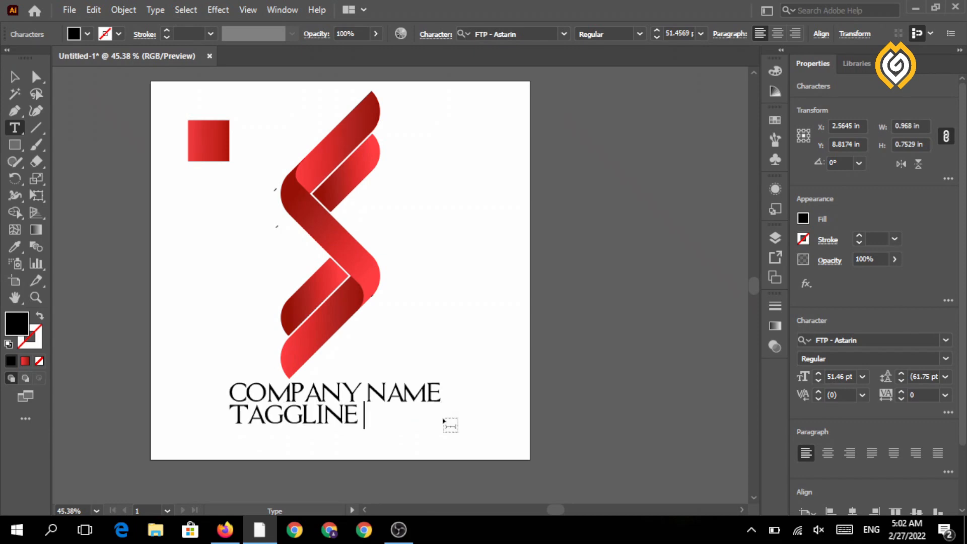
{"action": "type", "text": "GOES HERE"}
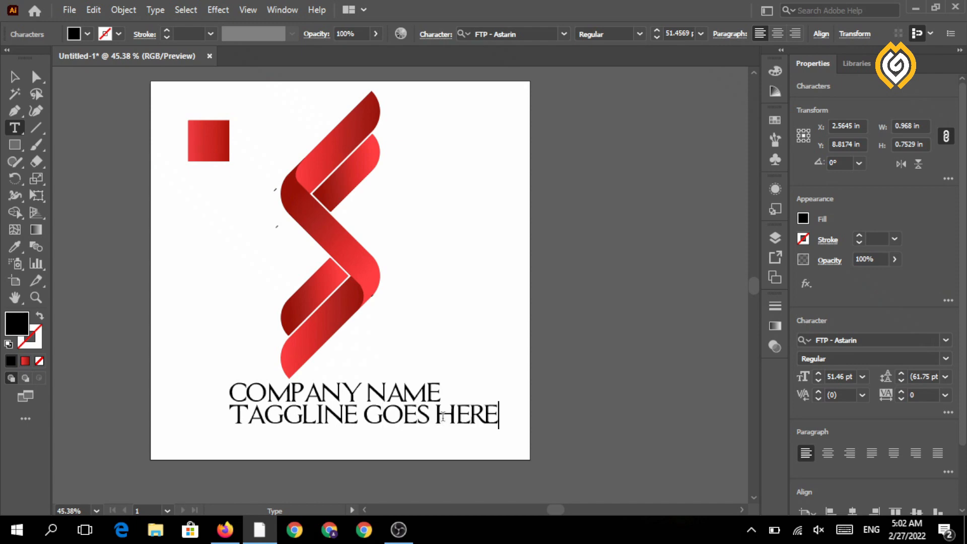
Shrink the tagline to about 23 pt and centre it just below the company name.
{"action": "left_click", "coordinate": [14, 77]}
{"action": "left_click_drag", "start_coordinate": [501, 431], "coordinate": [412, 415]}
{"action": "left_click_drag", "start_coordinate": [303, 410], "coordinate": [344, 412]}
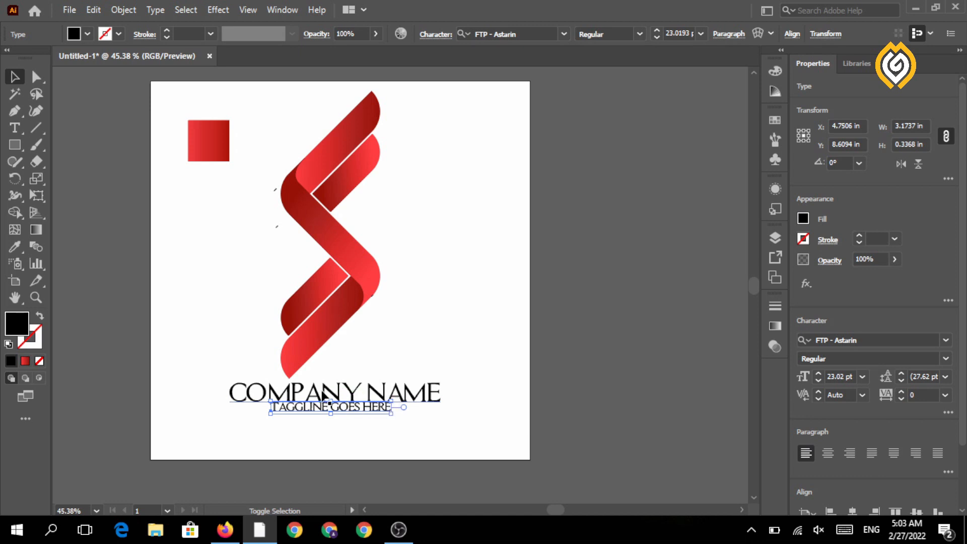
Align the company name and tagline to each other by their horizontal centres.
{"action": "left_click", "coordinate": [327, 390], "text": "shift"}
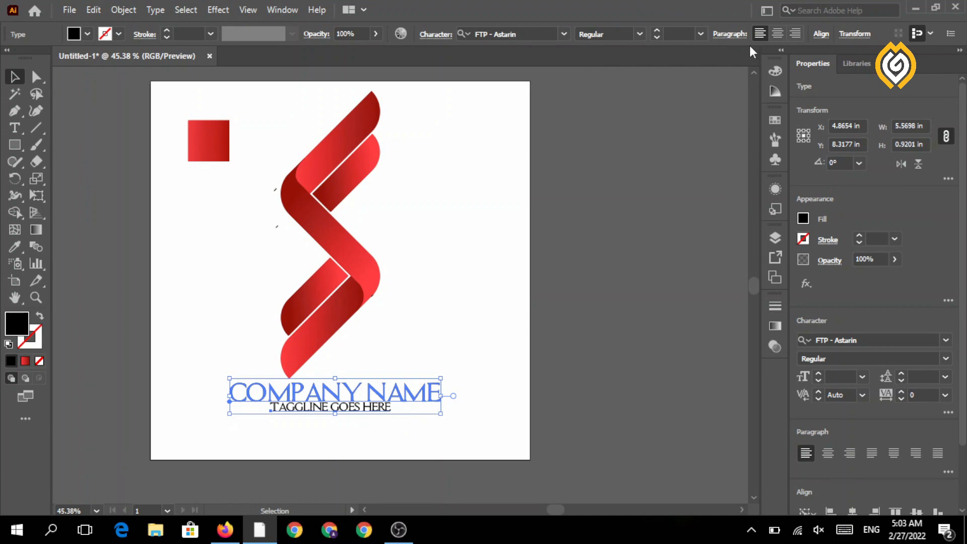
{"action": "left_click", "coordinate": [821, 34]}
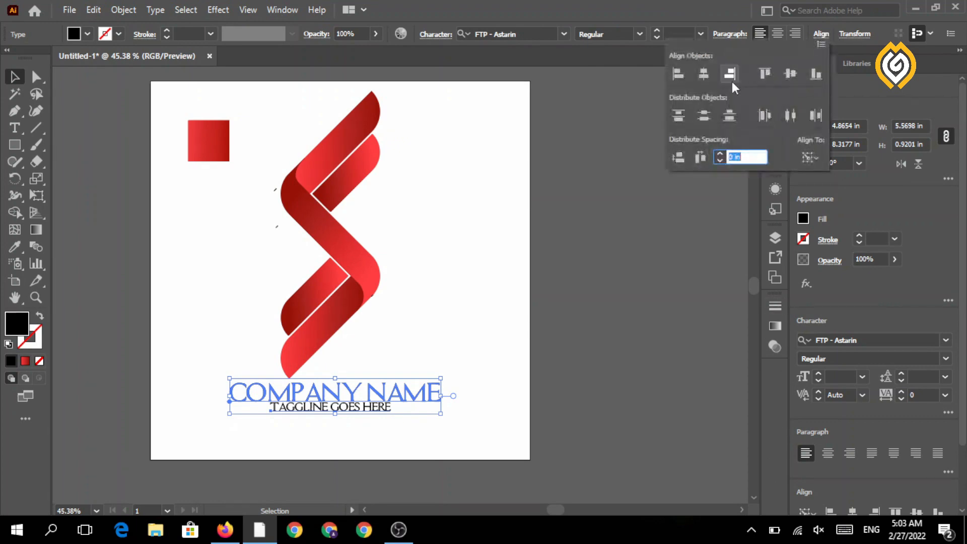
{"action": "left_click", "coordinate": [704, 73]}
{"action": "left_click", "coordinate": [437, 297]}
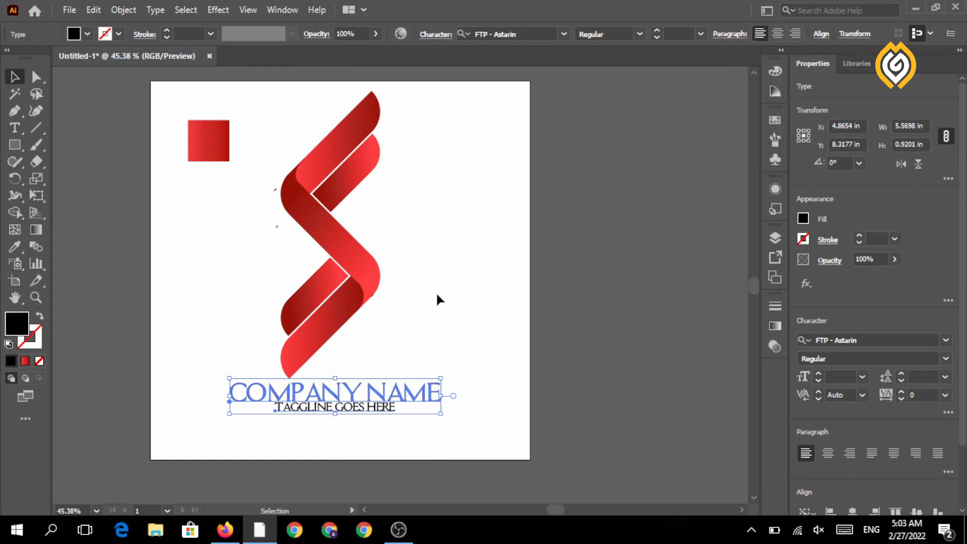
{"action": "left_click", "coordinate": [437, 291]}
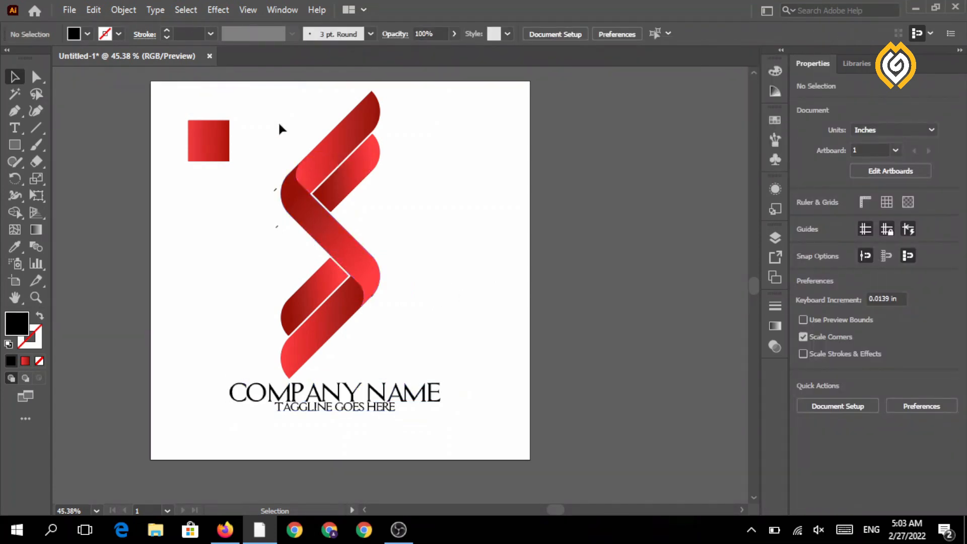
Group the ribbon pieces and scale the mark down proportionally to about 1.97 in wide by 5.70 in high.
{"action": "left_click", "coordinate": [380, 312]}
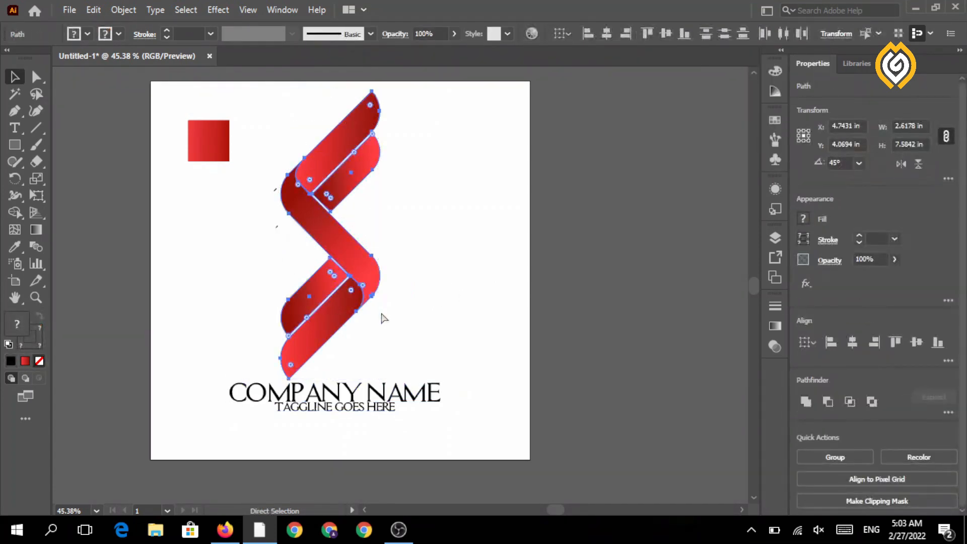
{"action": "key", "text": "v"}
{"action": "left_click_drag", "start_coordinate": [380, 378], "coordinate": [355, 308]}
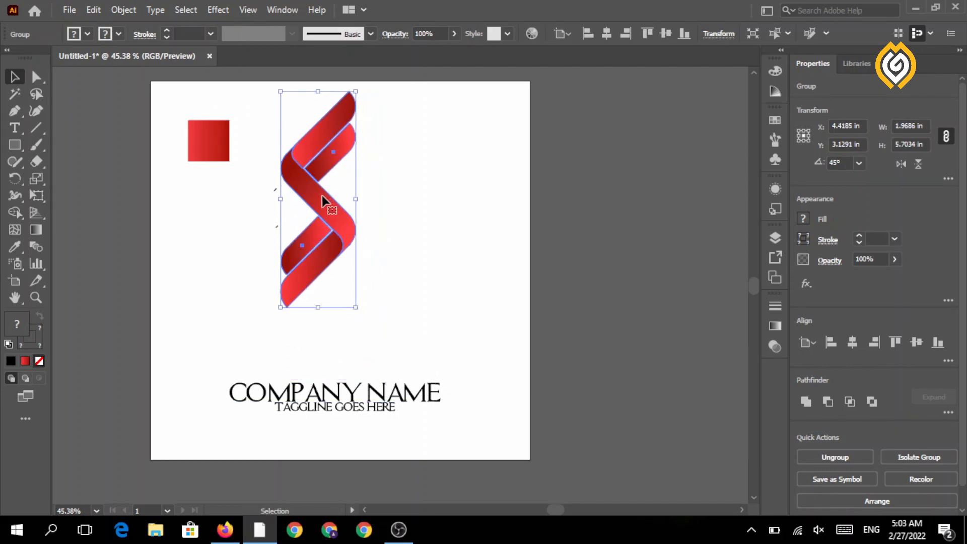
Move the ribbon mark down above the company name and bring both text lines up close beneath it.
{"action": "left_click_drag", "start_coordinate": [324, 199], "coordinate": [340, 239]}
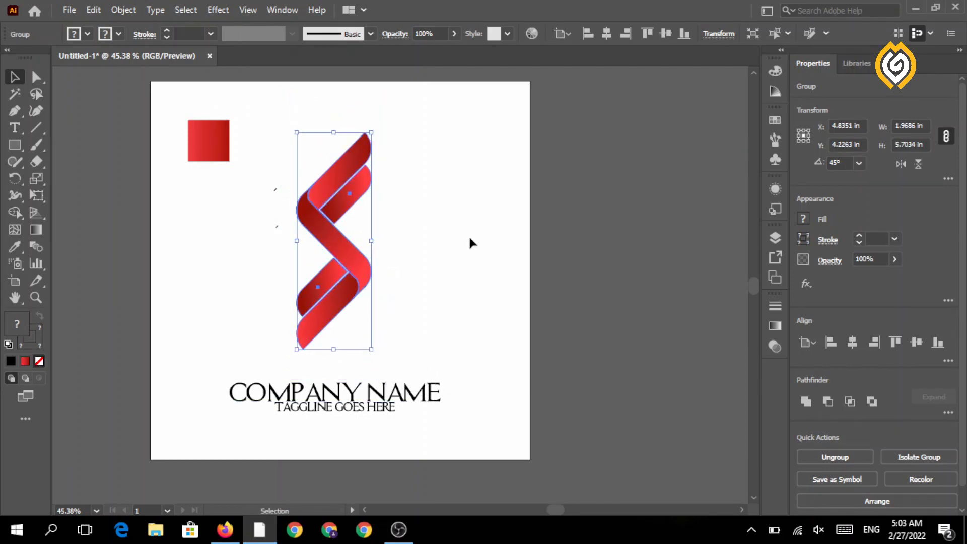
{"action": "left_click", "coordinate": [469, 237]}
{"action": "left_click", "coordinate": [350, 400]}
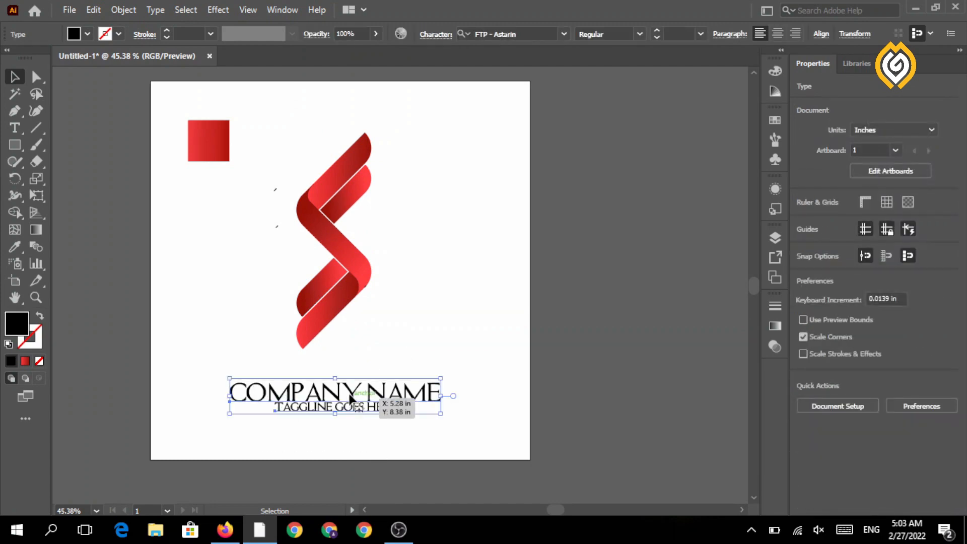
{"action": "left_click_drag", "start_coordinate": [351, 398], "coordinate": [352, 374]}
Align the company name and tagline to the ribbon mark's horizontal centre, using the mark as the key object.
{"action": "left_click", "coordinate": [331, 299], "text": "shift"}
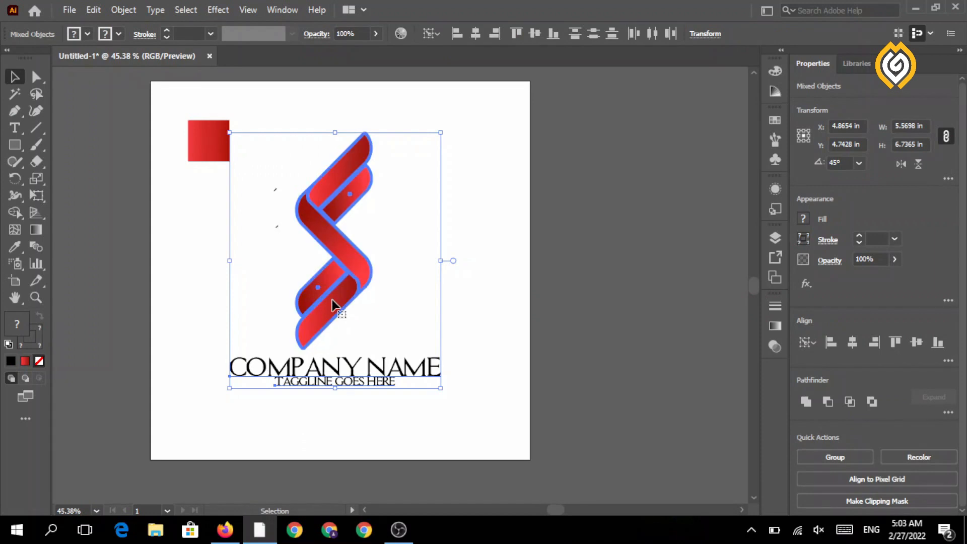
{"action": "left_click", "coordinate": [477, 31]}
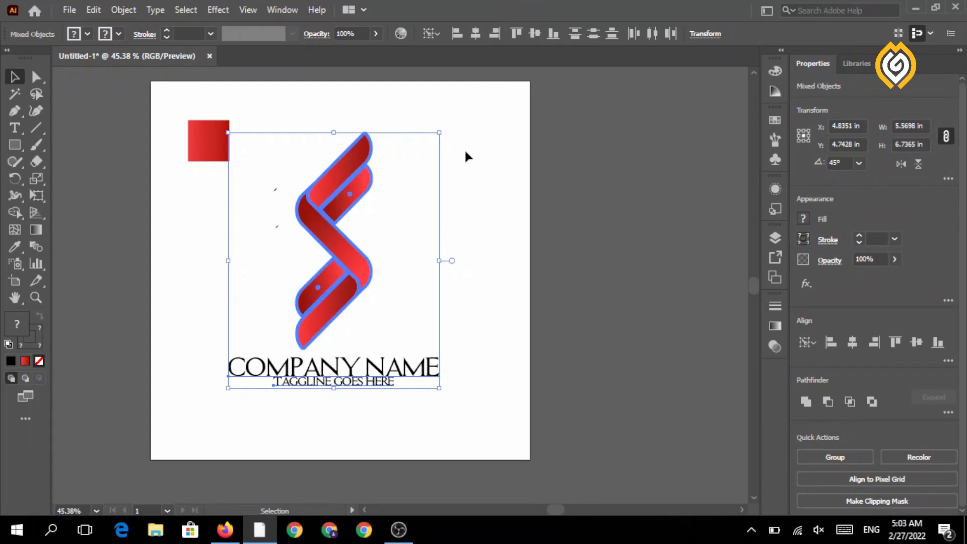
{"action": "left_click", "coordinate": [464, 149]}
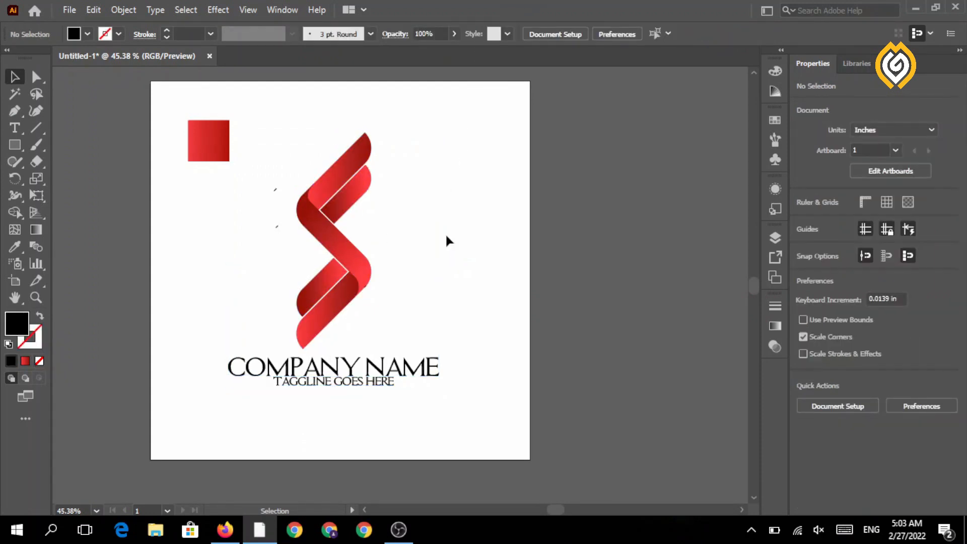